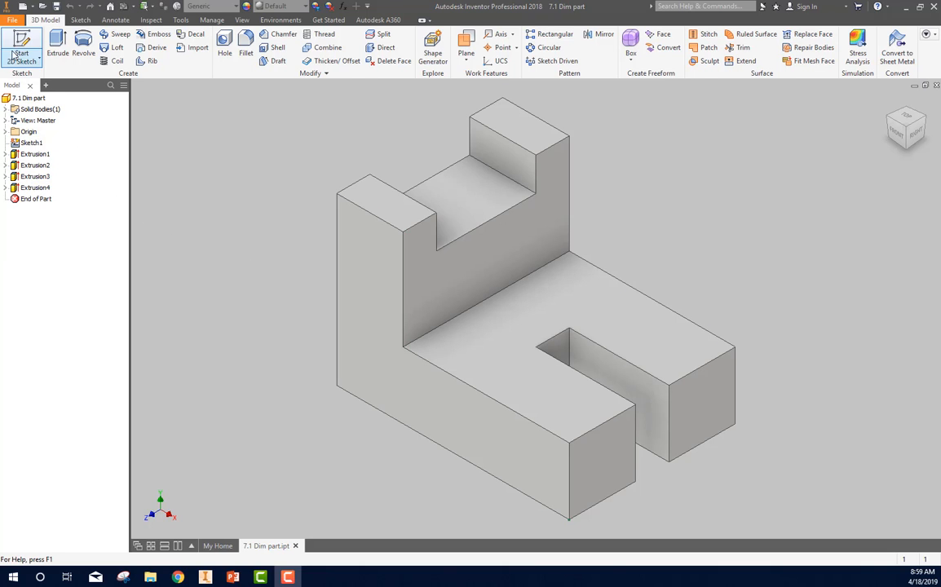
- Create a new drawing from the Curley Titleblock.idw template
left_click(12, 20)
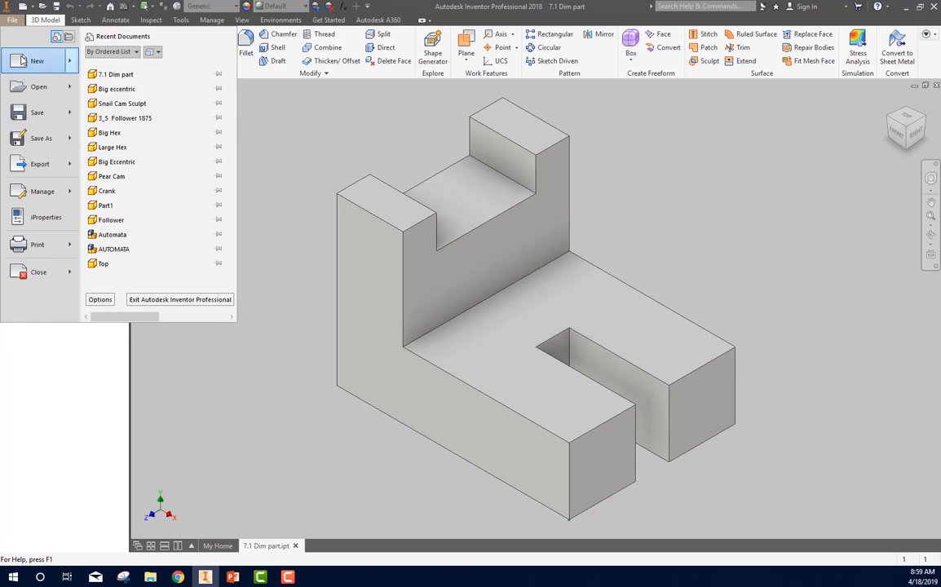
left_click(22, 60)
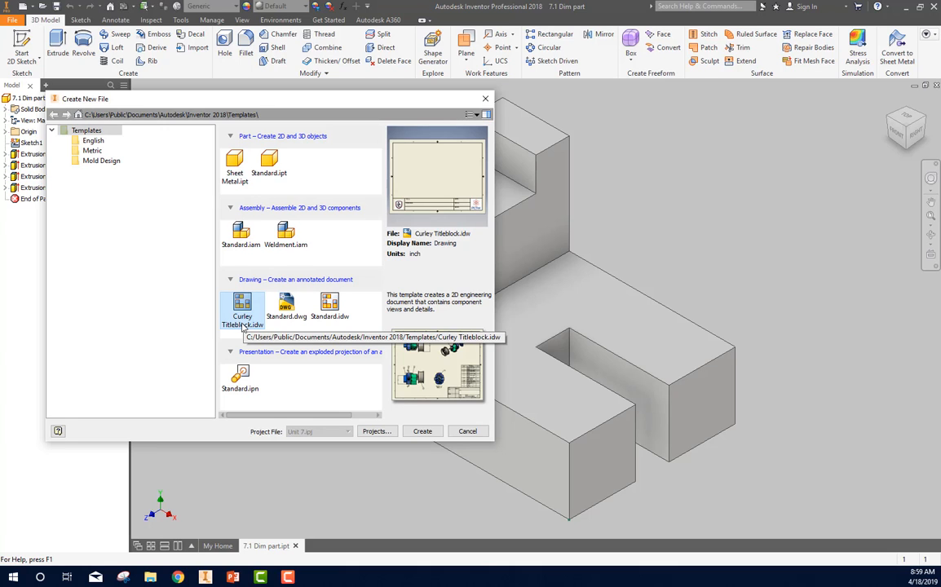
left_click(426, 431)
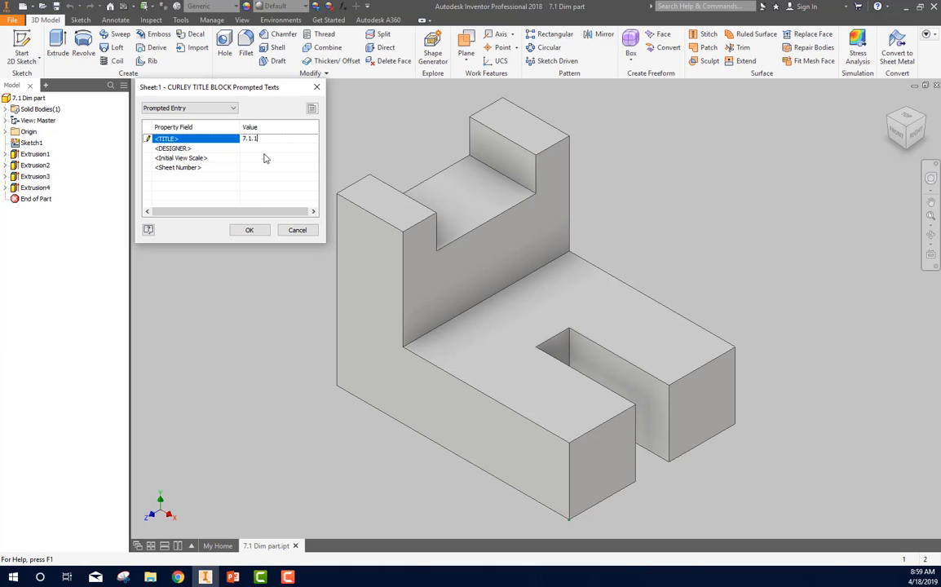
- Fill in the title block with title 7.1.1, the designer's name and sheet number 1, leaving the initial view scale blank
left_click(263, 148)
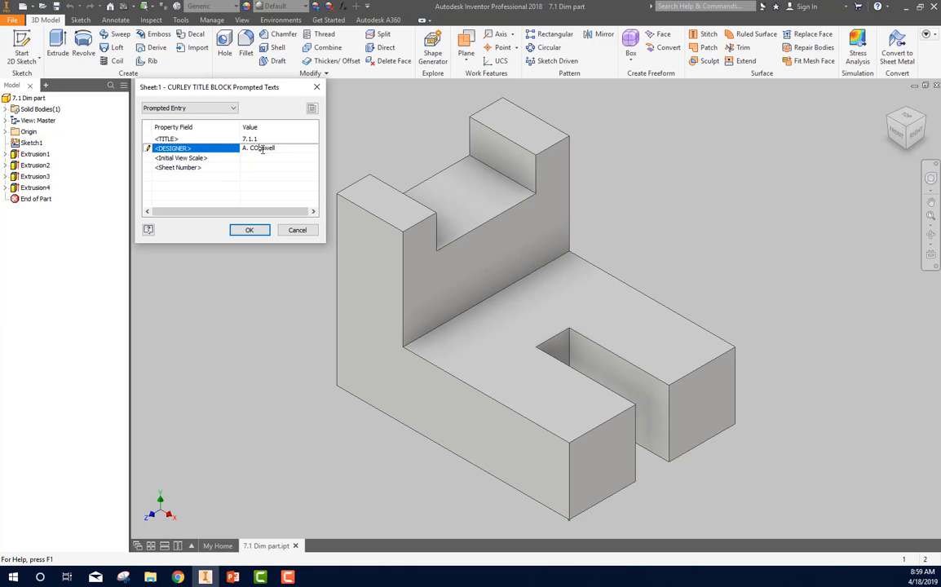
key("Return")
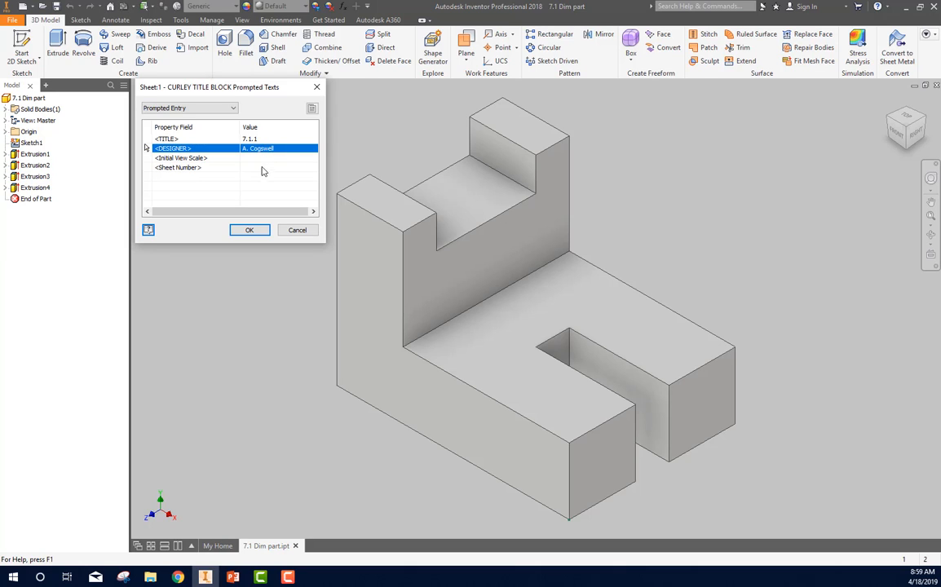
key("Down")
left_click(252, 168)
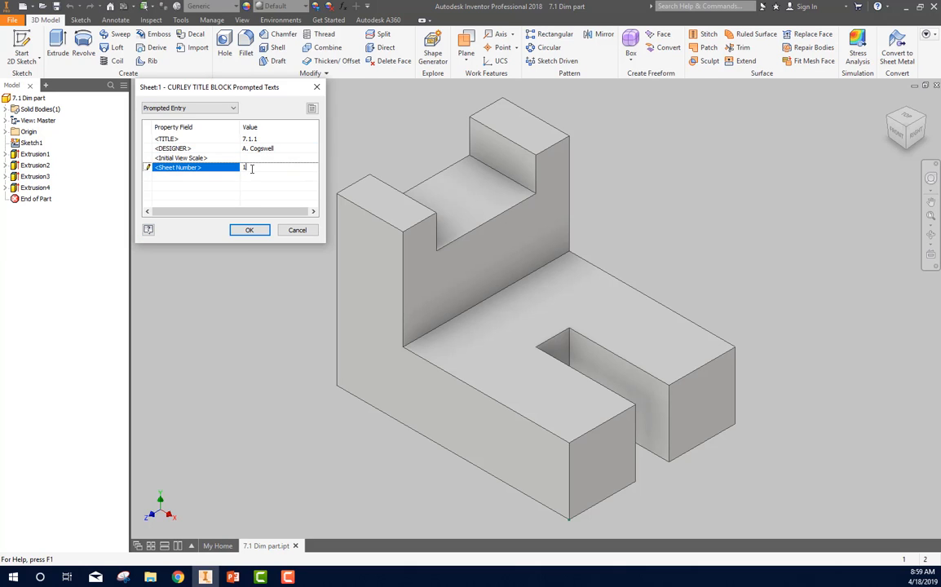
type("1")
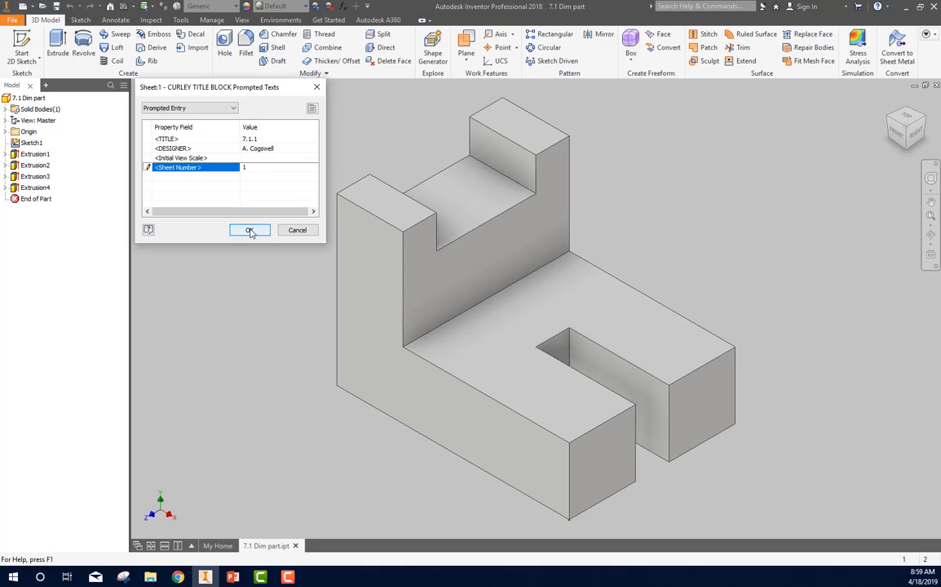
left_click(250, 230)
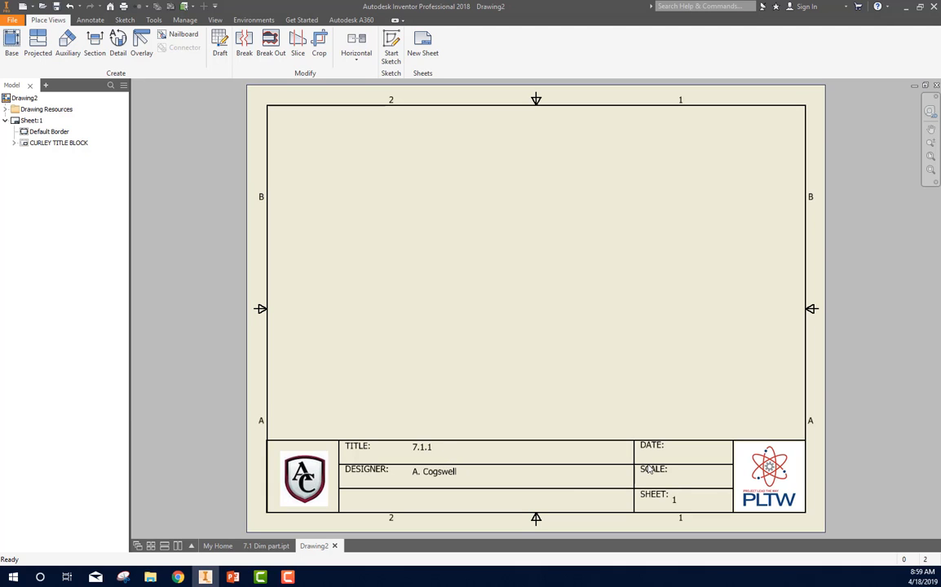
- Place a 1:1 front base view of the 7.1 Dim part with projected top, isometric and right-side views
left_click(10, 44)
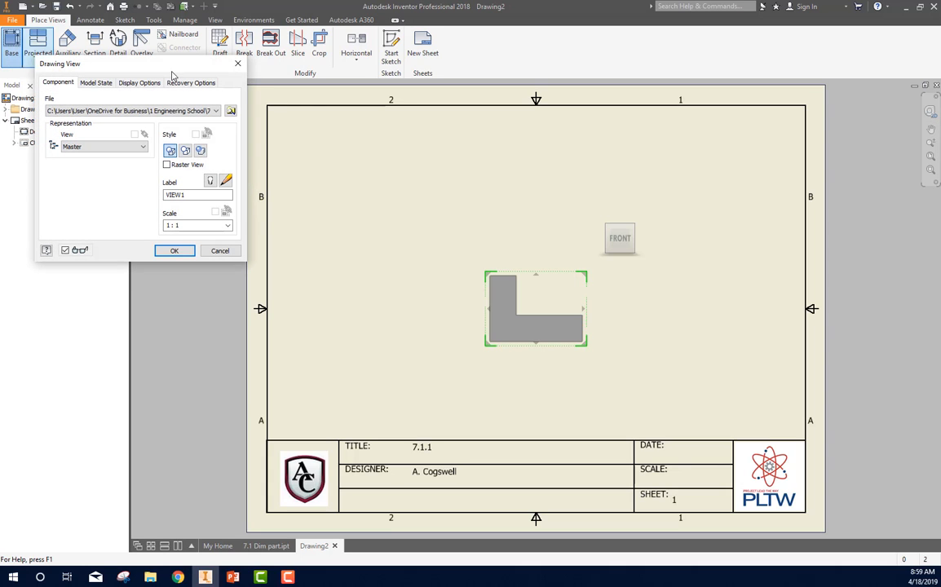
left_click_drag(529, 329, 412, 364)
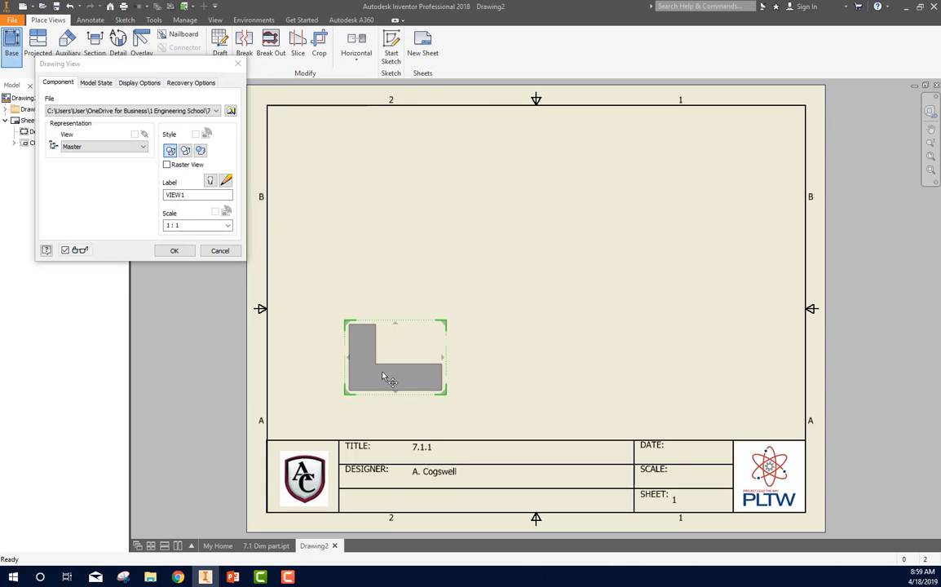
left_click(381, 381)
left_click(380, 197)
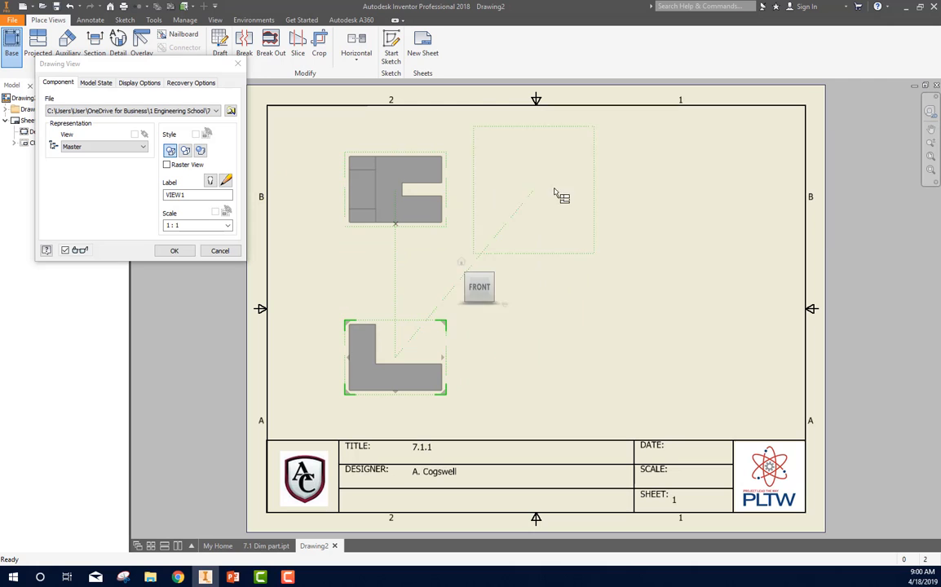
left_click(709, 198)
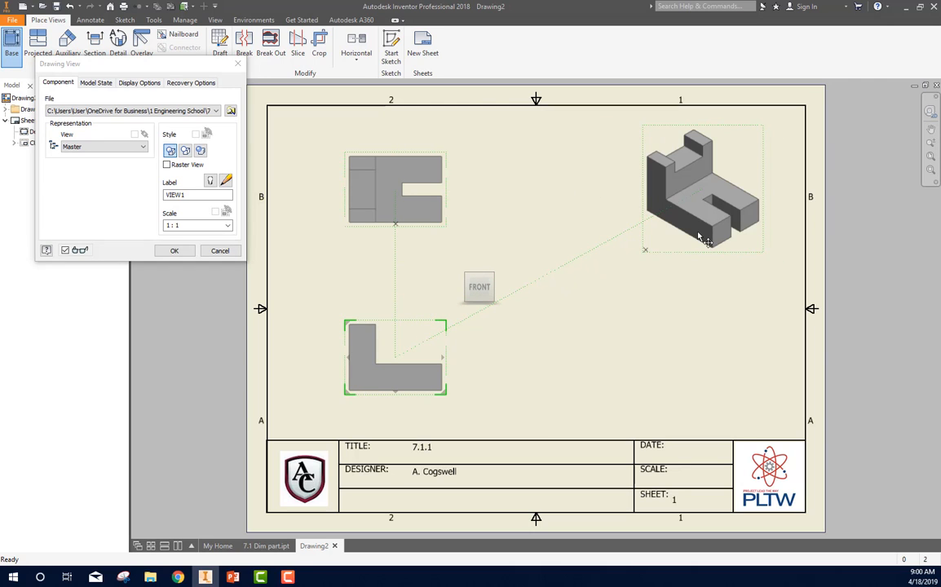
left_click(680, 349)
right_click(700, 343)
left_click(719, 345)
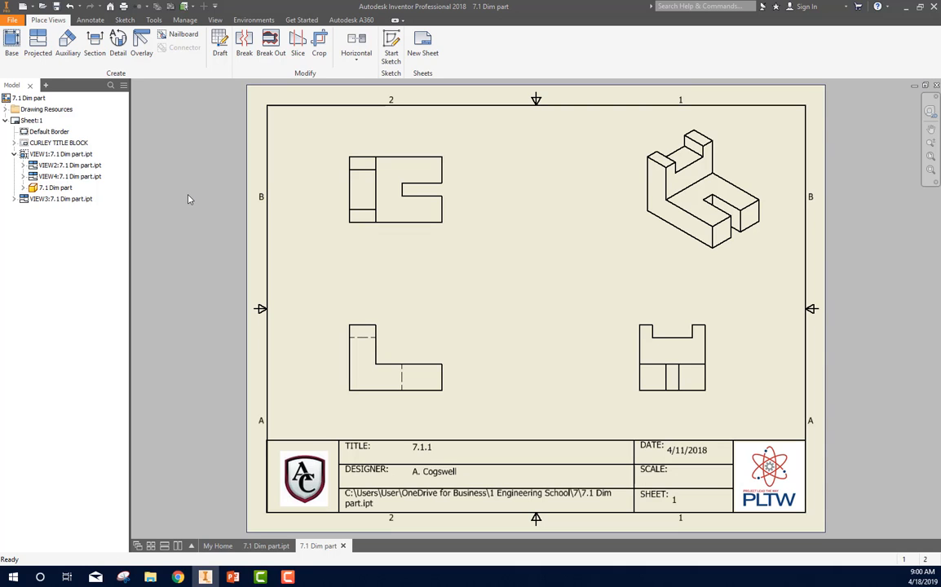
- Dimension the overall width of the front view, placing the dimension above the view
left_click(88, 22)
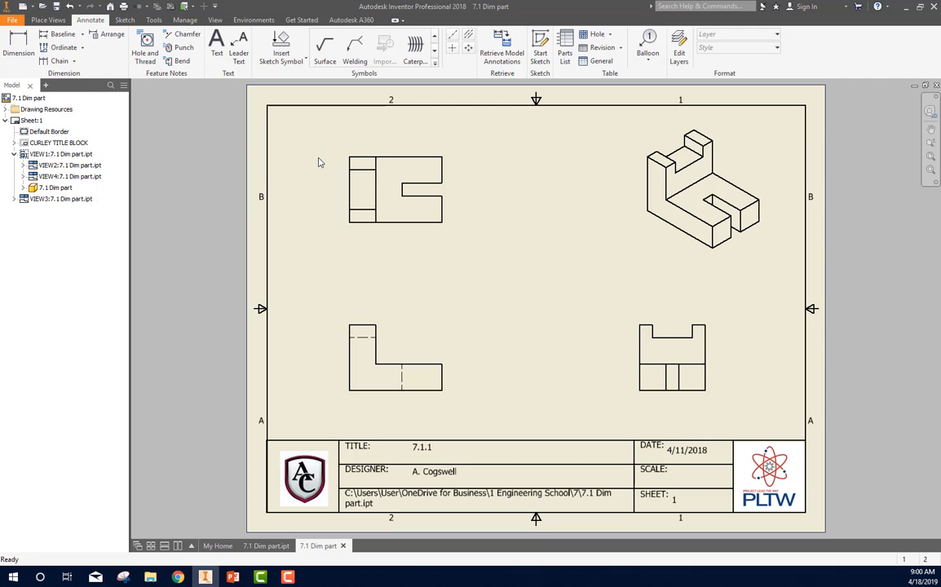
left_click(16, 55)
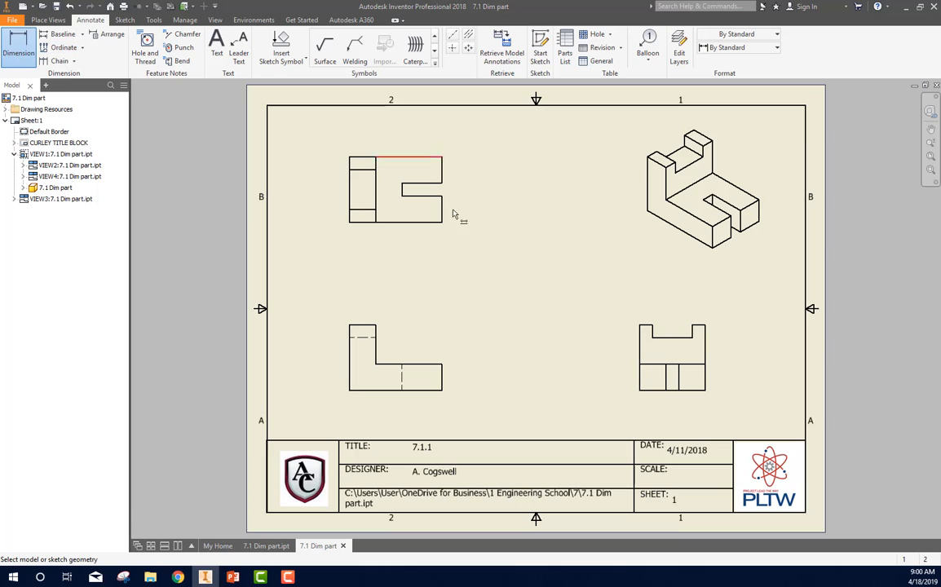
left_click(349, 384)
left_click(442, 384)
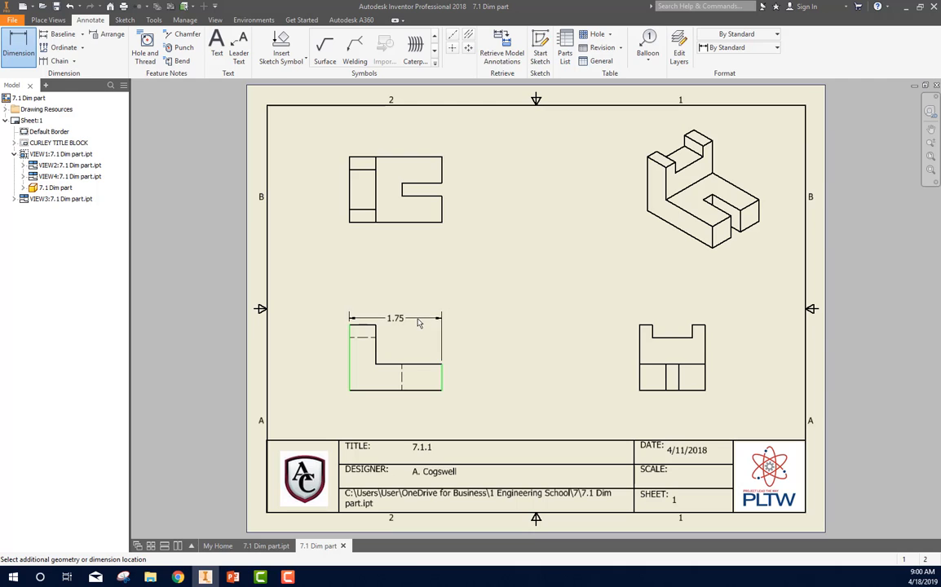
left_click(414, 317)
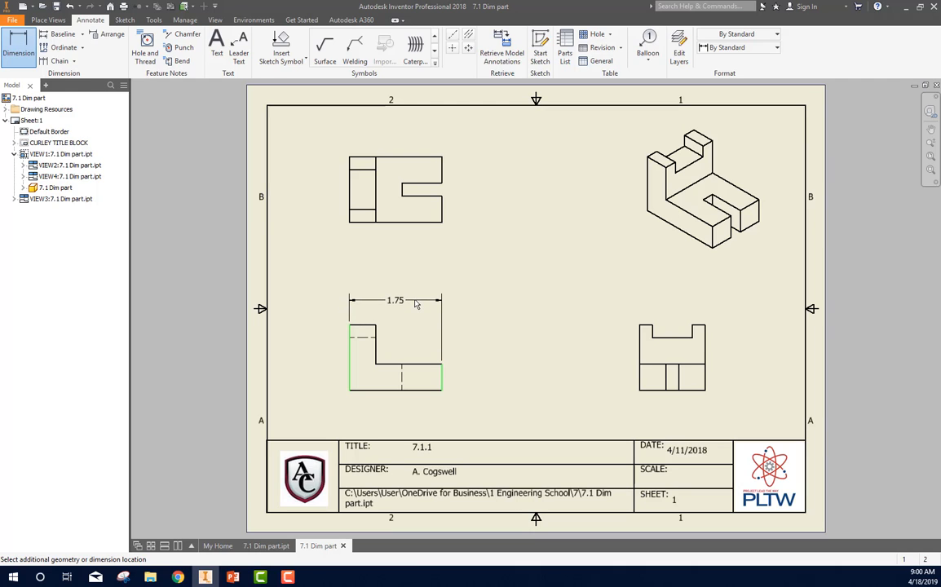
left_click(414, 294)
right_click(475, 303)
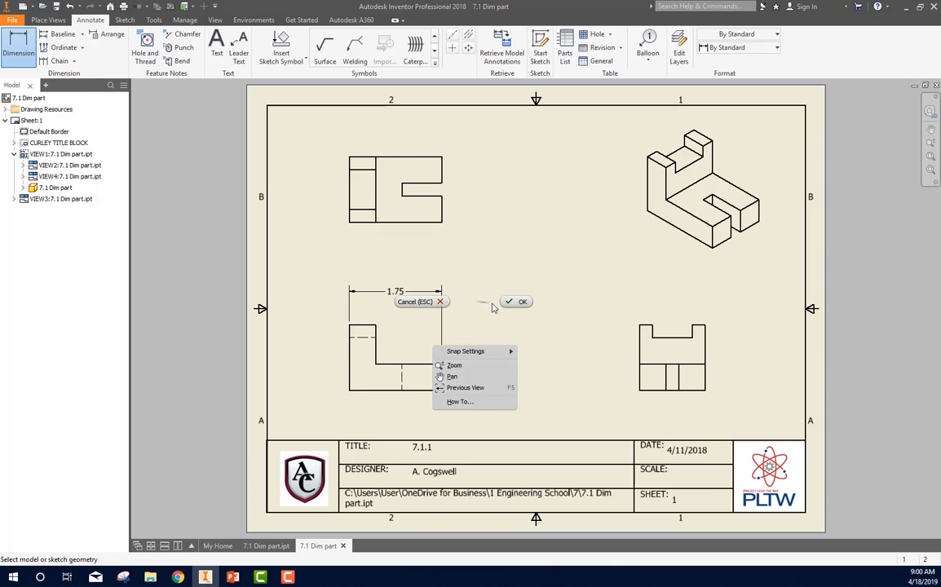
left_click(515, 303)
- Dimension the width of the upright leg in the front view, placing it between the view and the overall width dimension
left_click(19, 47)
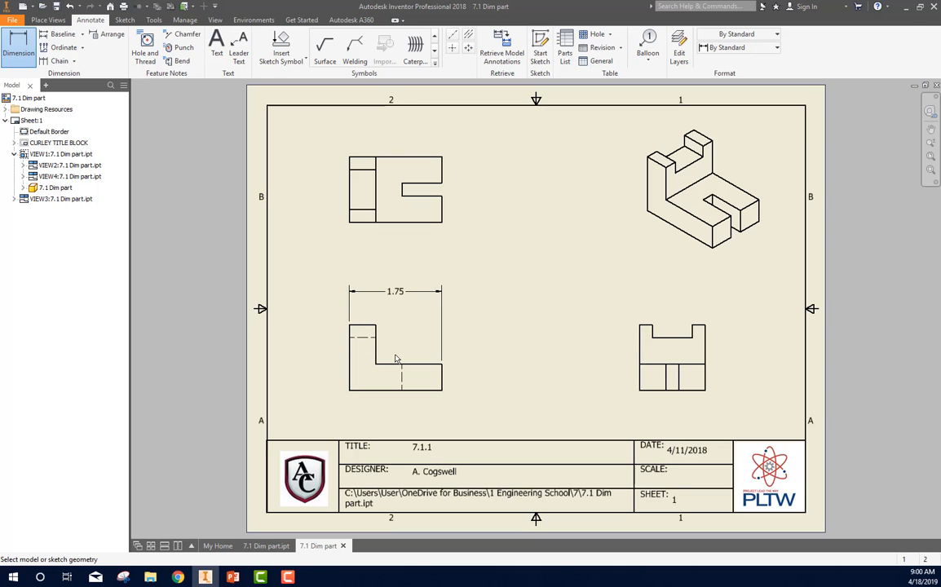
left_click(349, 367)
left_click(375, 347)
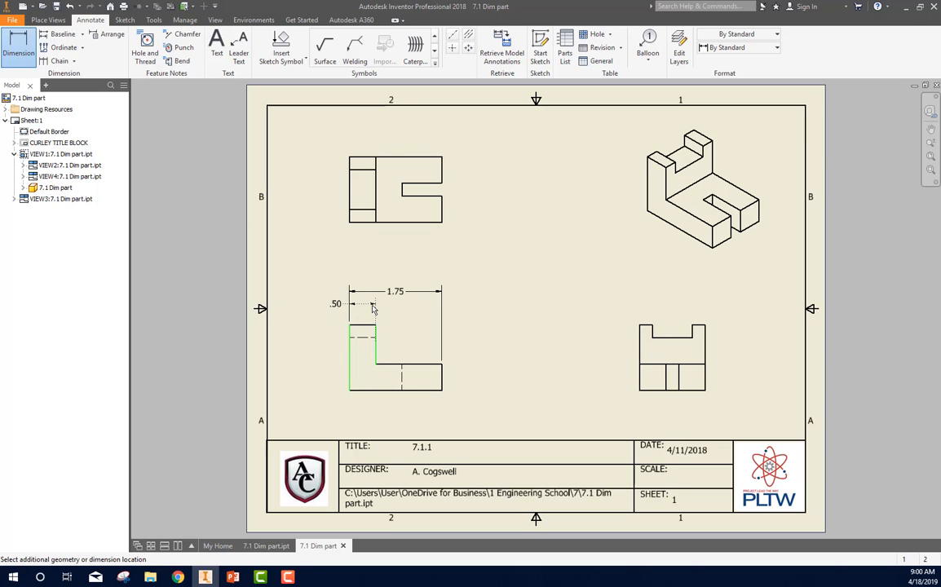
left_click(372, 308)
right_click(374, 309)
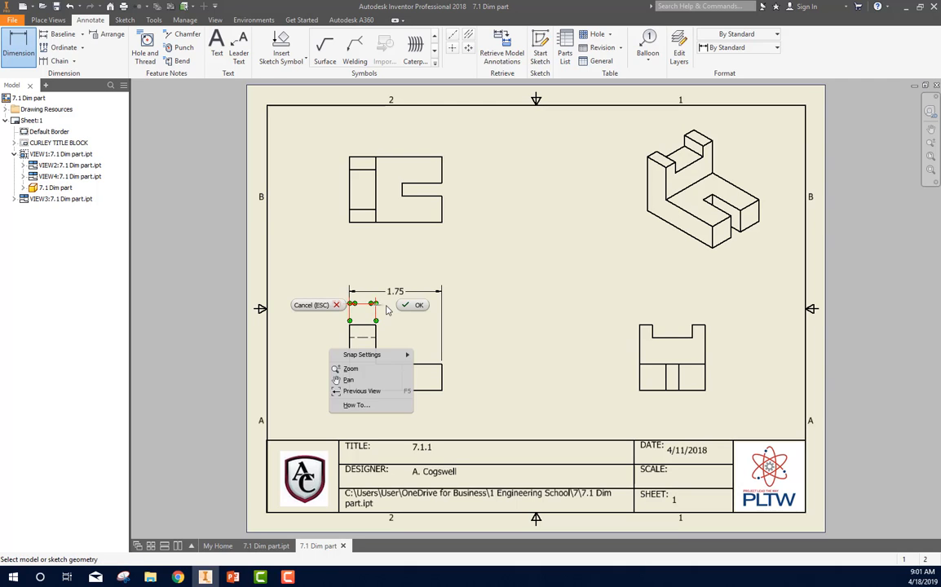
left_click(414, 309)
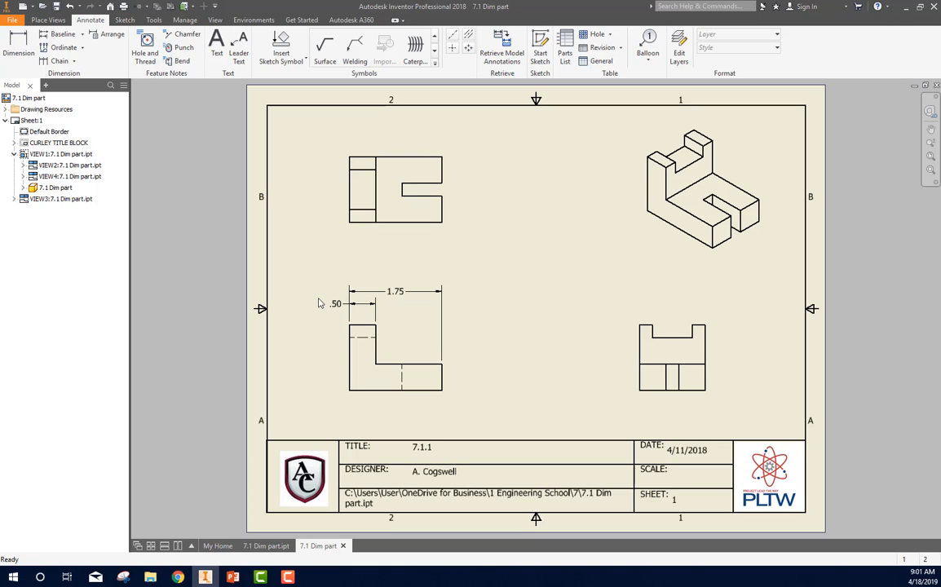
- Dimension the overall height of the front view, placing the dimension to the right of the view
left_click(362, 330)
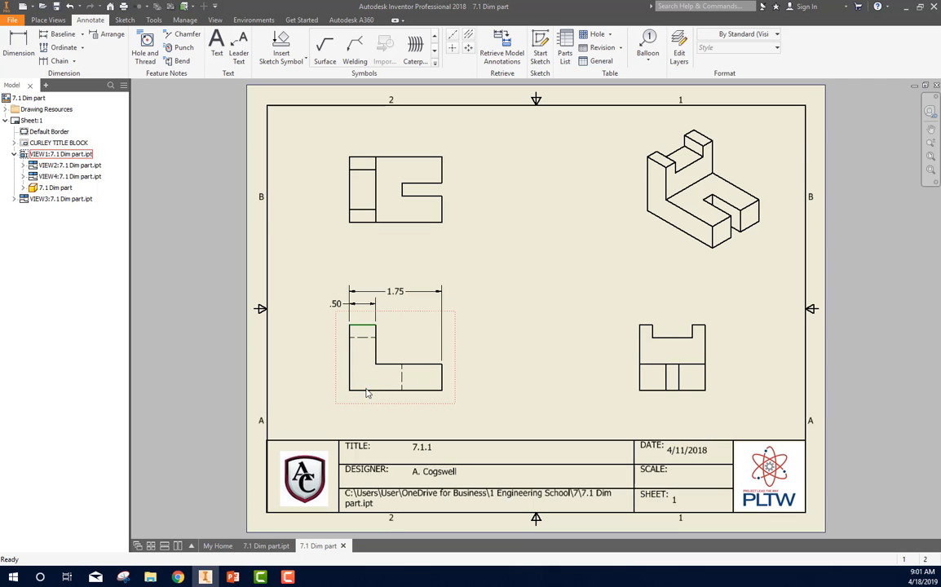
left_click(18, 45)
left_click(362, 326)
left_click(375, 389)
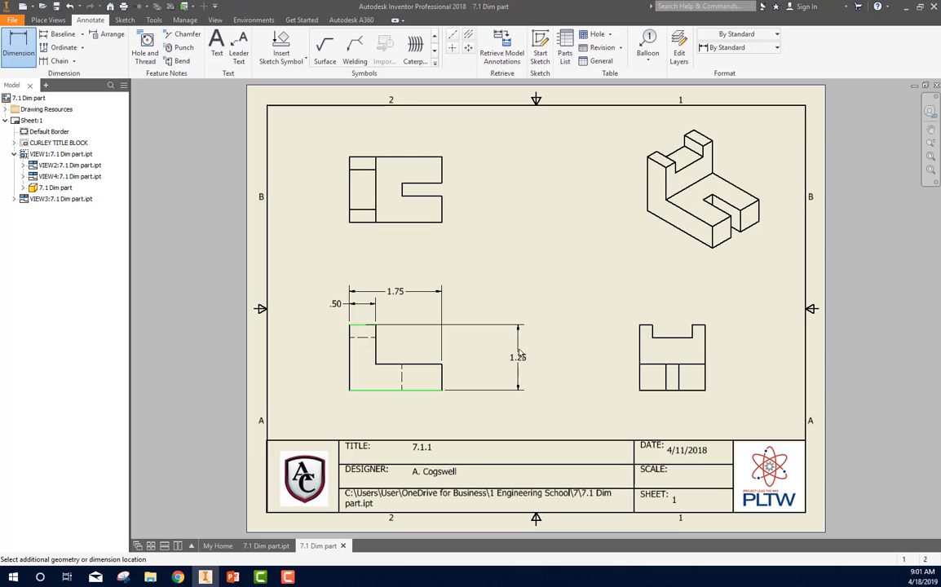
left_click(513, 355)
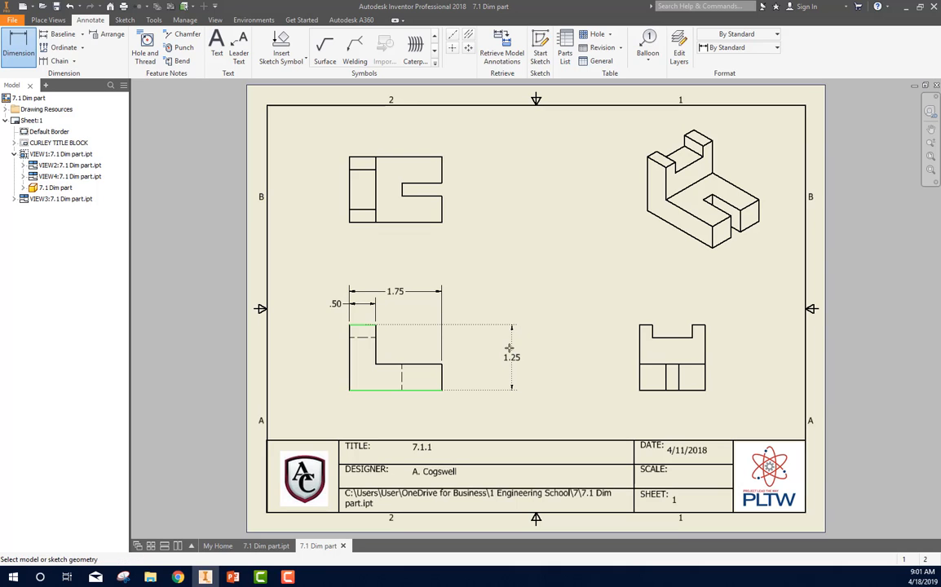
right_click(466, 393)
left_click(489, 412)
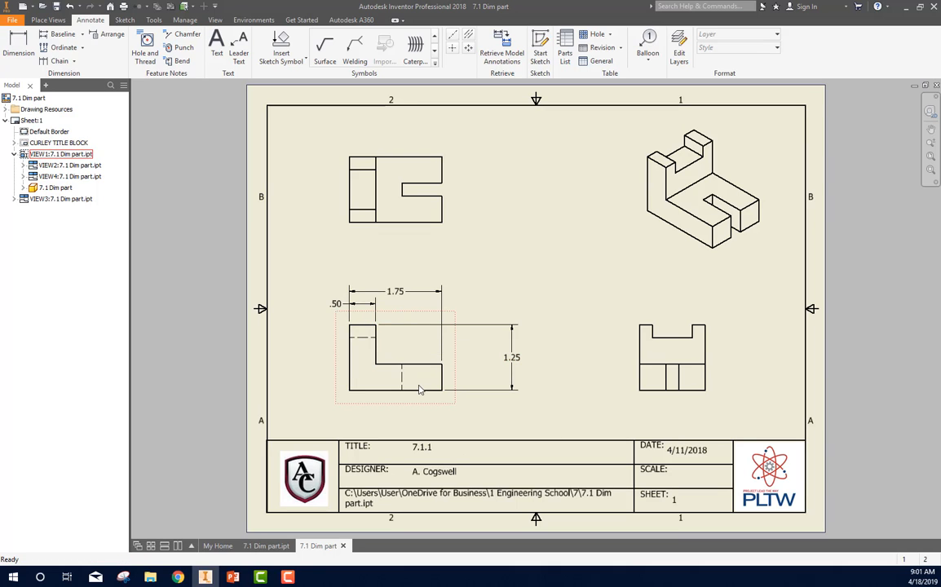
- Dimension the height of the front view's horizontal base on its right side and move the overall height dimension closer to the view
key("d")
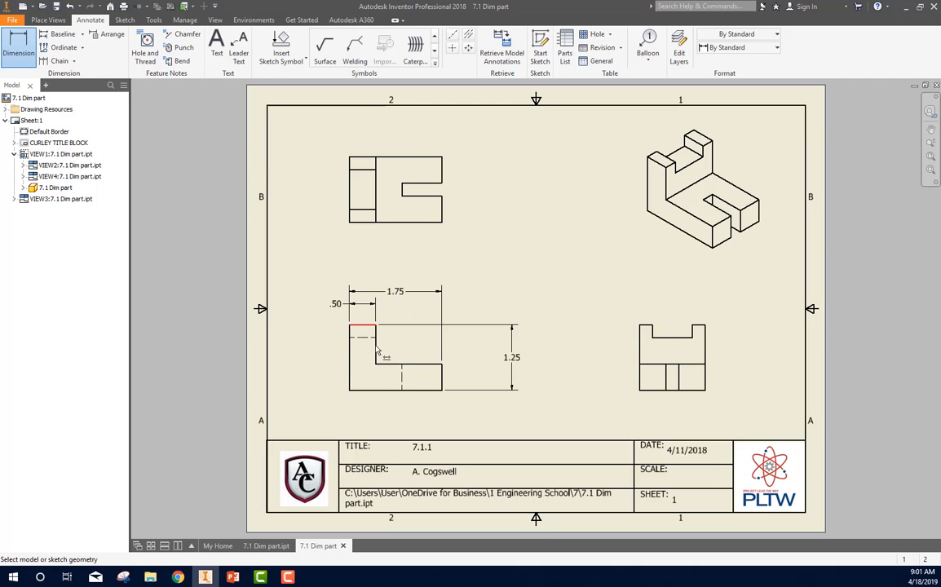
left_click(392, 392)
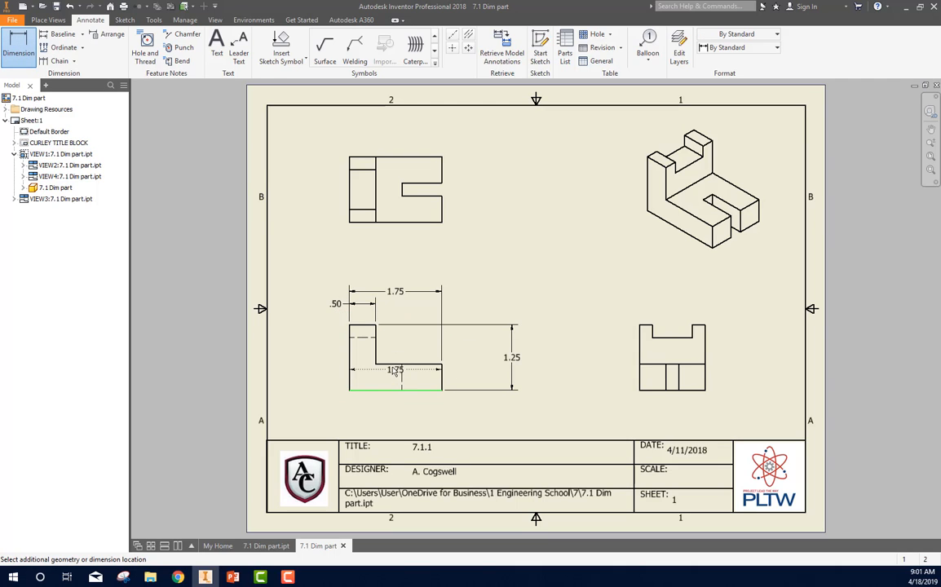
left_click(428, 364)
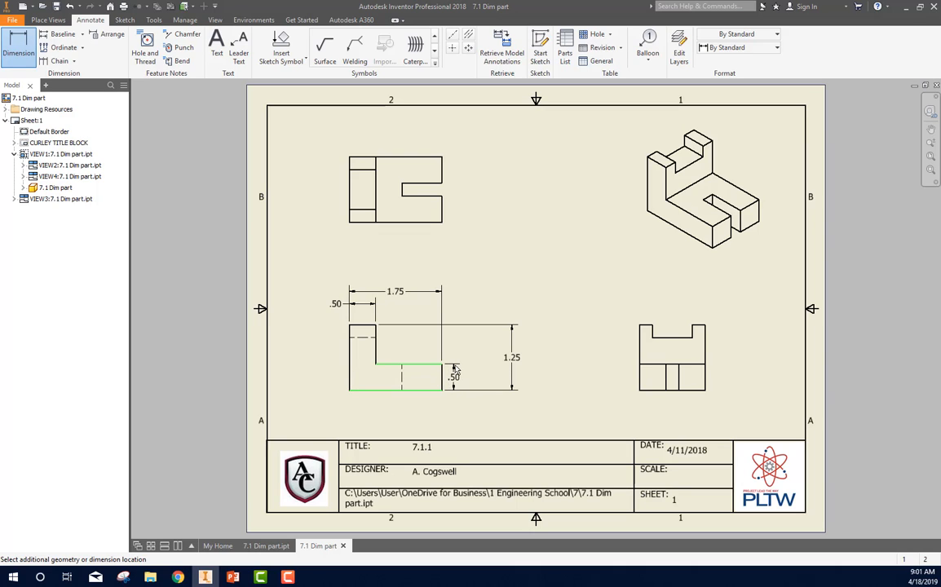
left_click(463, 372)
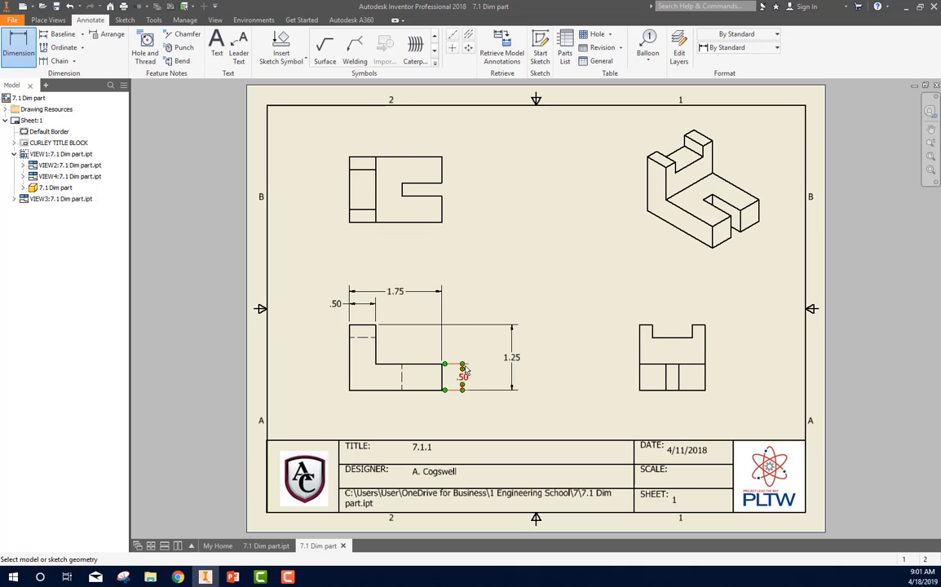
key("Escape")
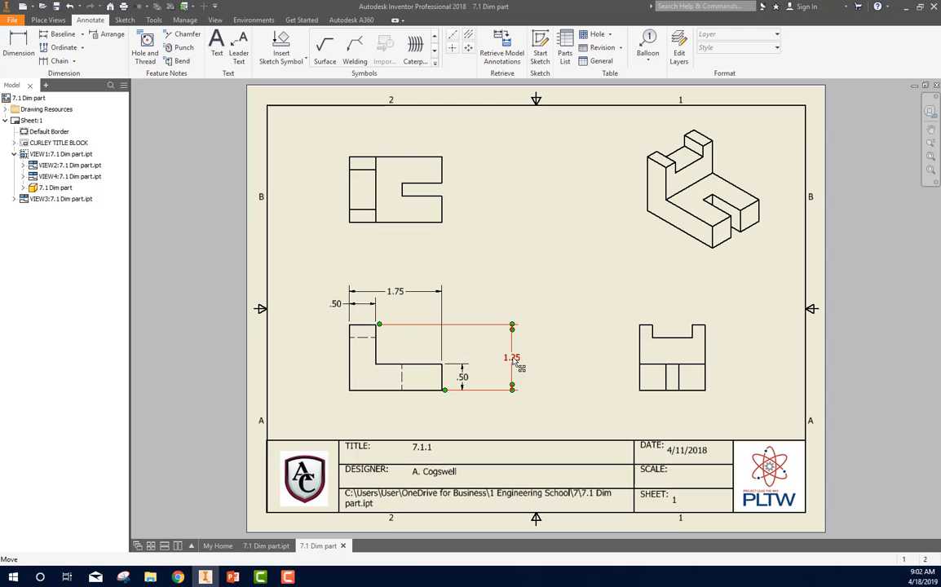
left_click_drag(514, 361, 476, 358)
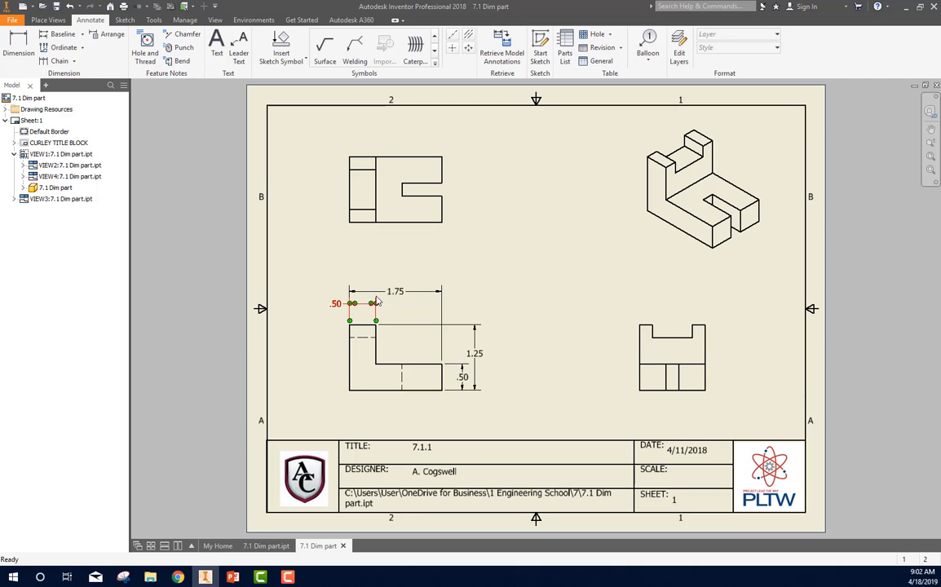
key("d")
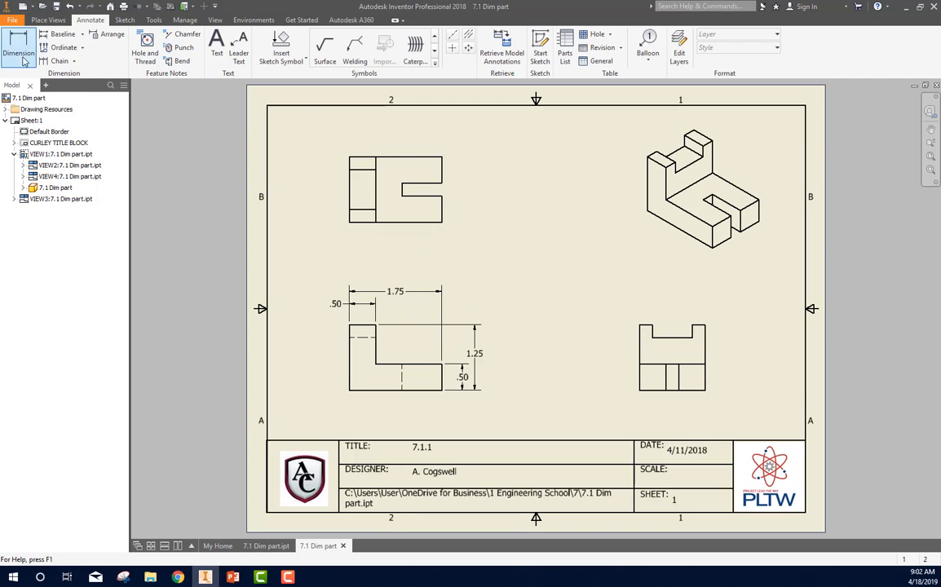
left_click(349, 204)
left_click(442, 209)
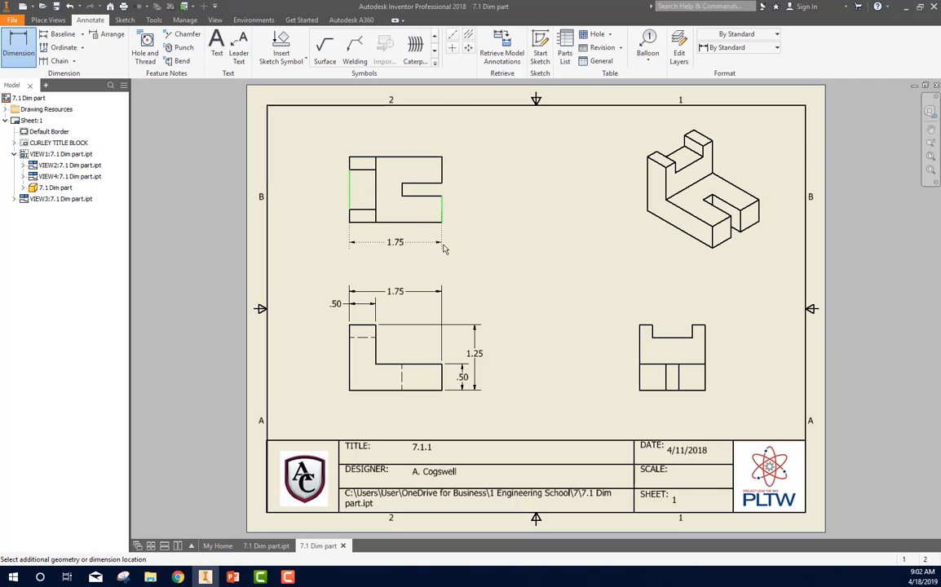
key("Escape")
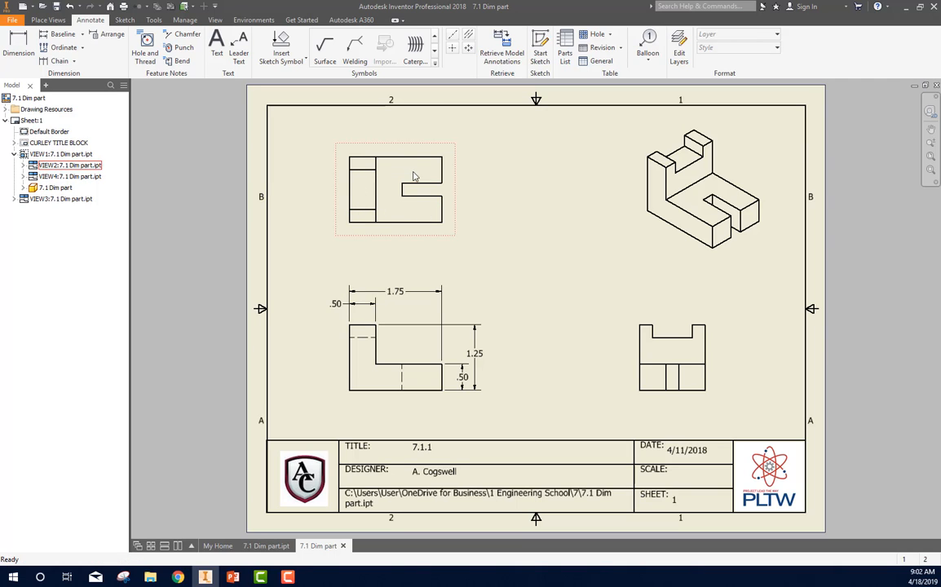
- Dimension the overall depth of the top view, placing the dimension well to the right of the view
left_click(19, 49)
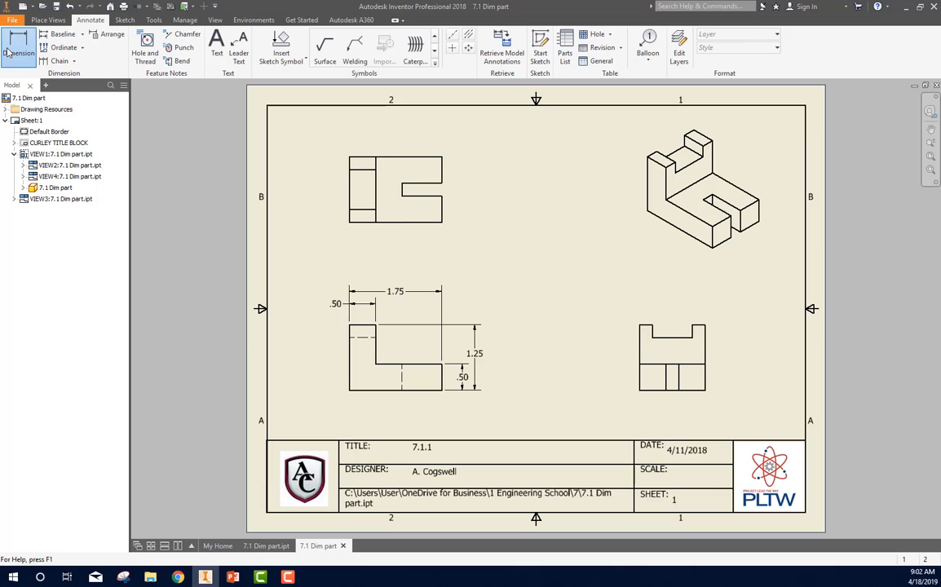
left_click(407, 222)
left_click(401, 159)
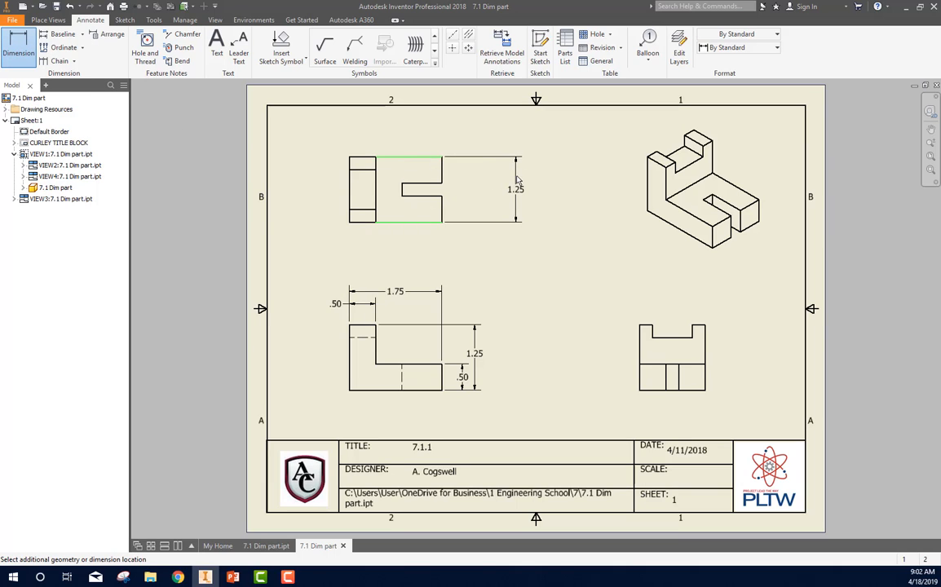
left_click(514, 189)
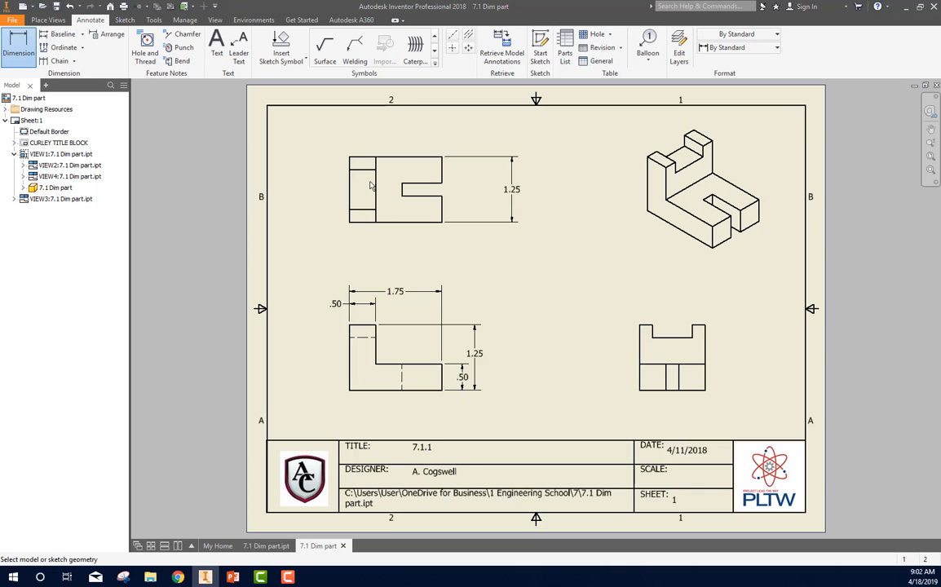
- Dimension the distance from the top view's lower edge to the slot's lower edge, placing it close to the view's right side
left_click(25, 54)
left_click(407, 222)
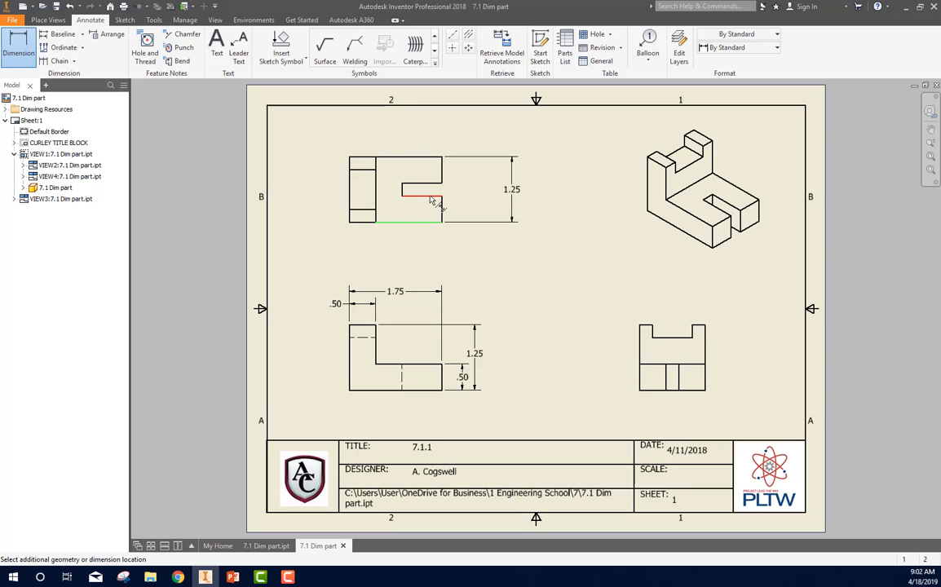
left_click(417, 196)
left_click(462, 202)
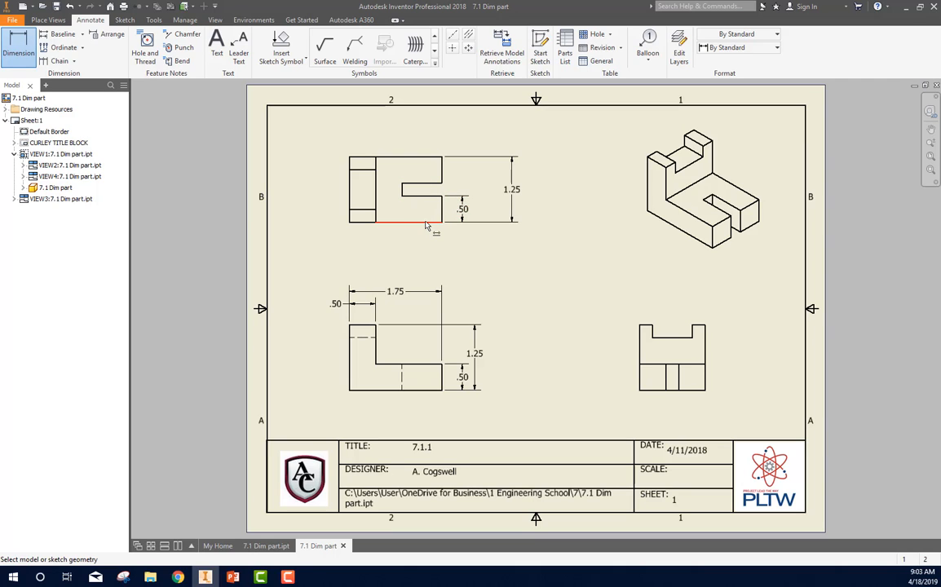
- Dimension from the top view's lower edge to the slot's upper edge and space that dimension midway between its two neighbours
left_click(408, 222)
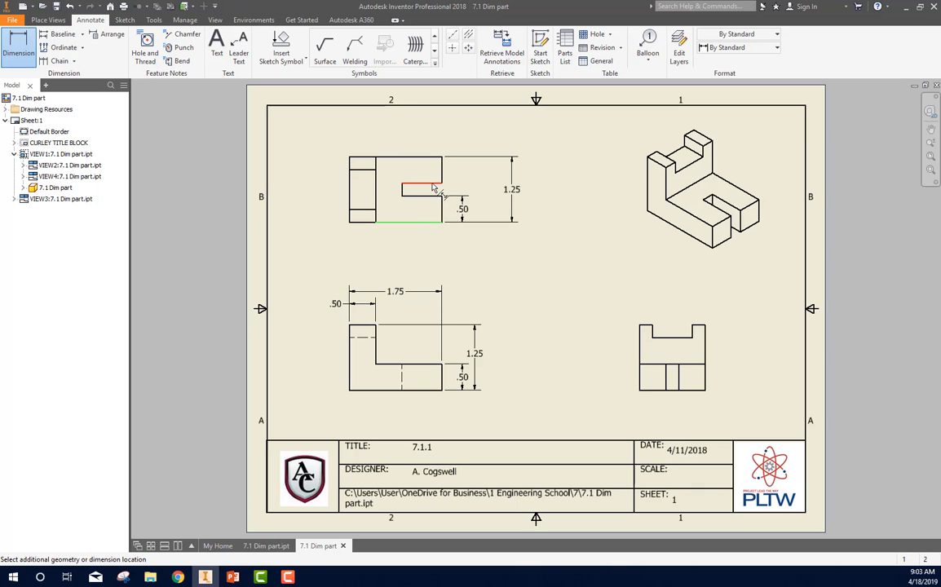
left_click(433, 187)
left_click(476, 201)
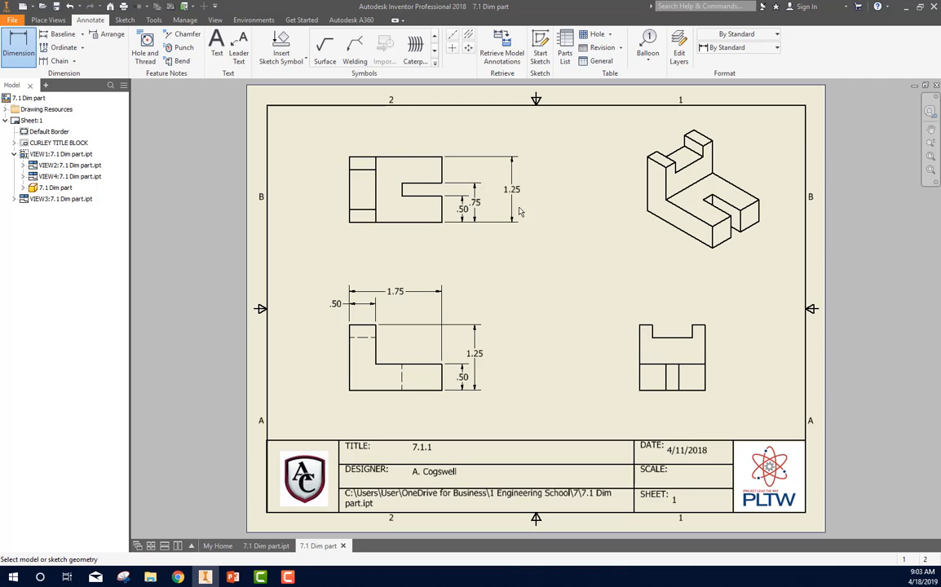
right_click(581, 237)
left_click(619, 235)
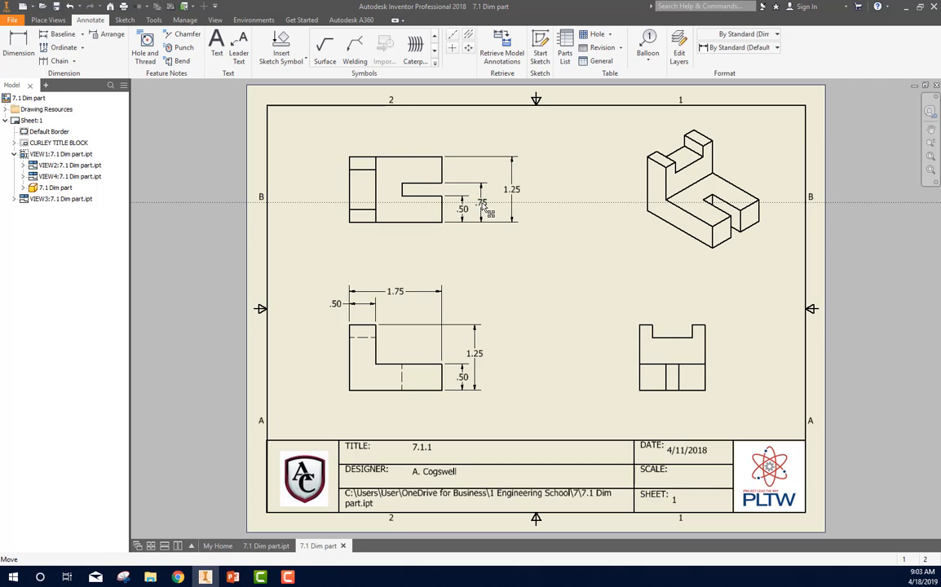
left_click_drag(481, 210, 493, 210)
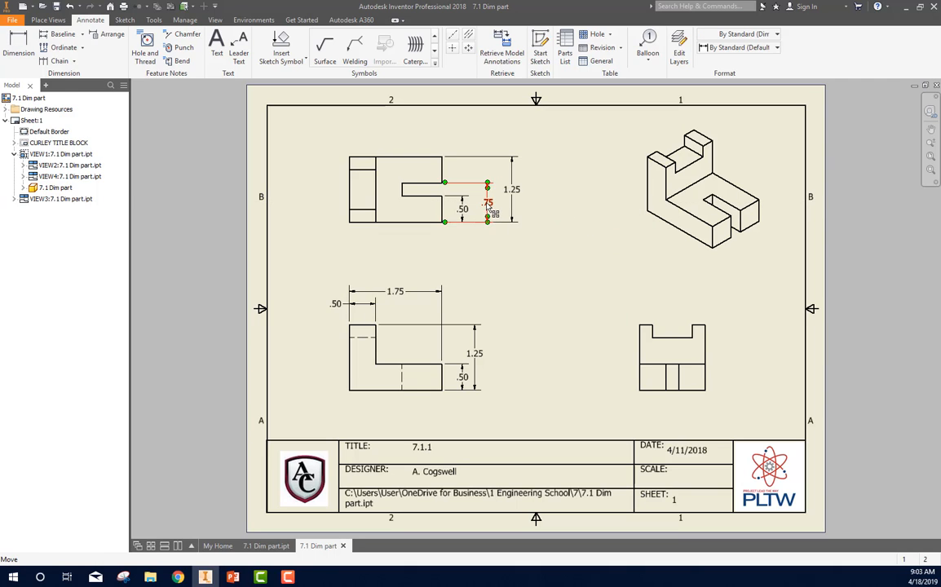
left_click(550, 230)
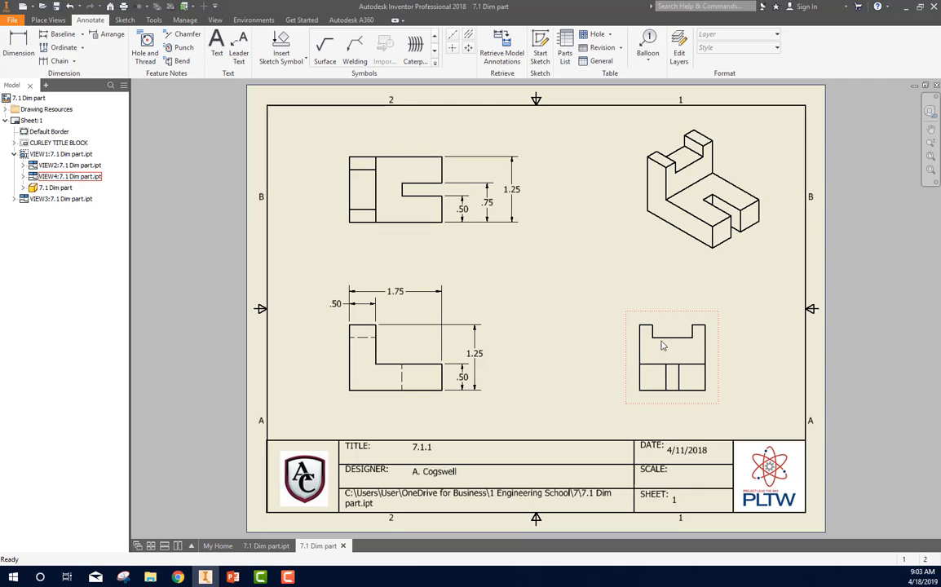
- Dimension the width of the side view's left prong, placing the dimension just above the view
key("d")
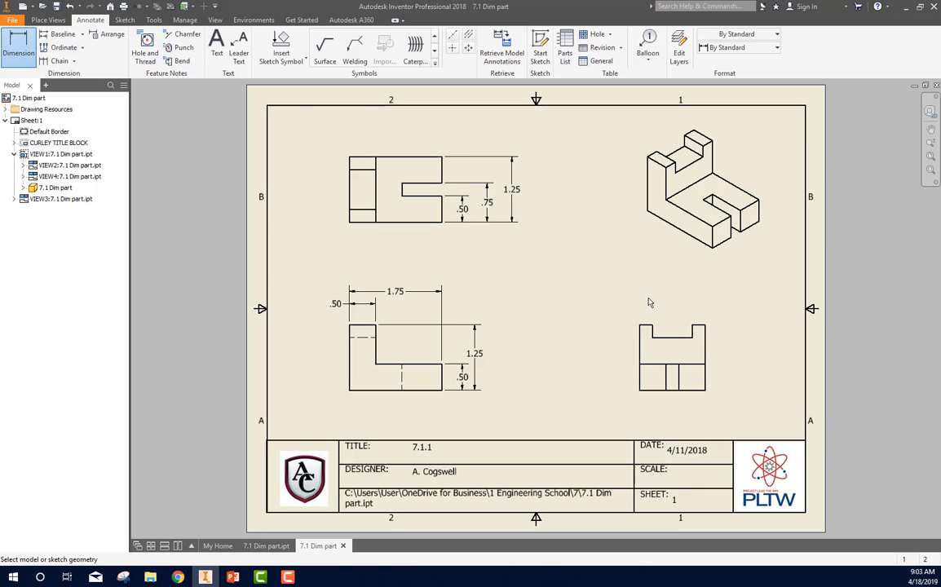
left_click(641, 341)
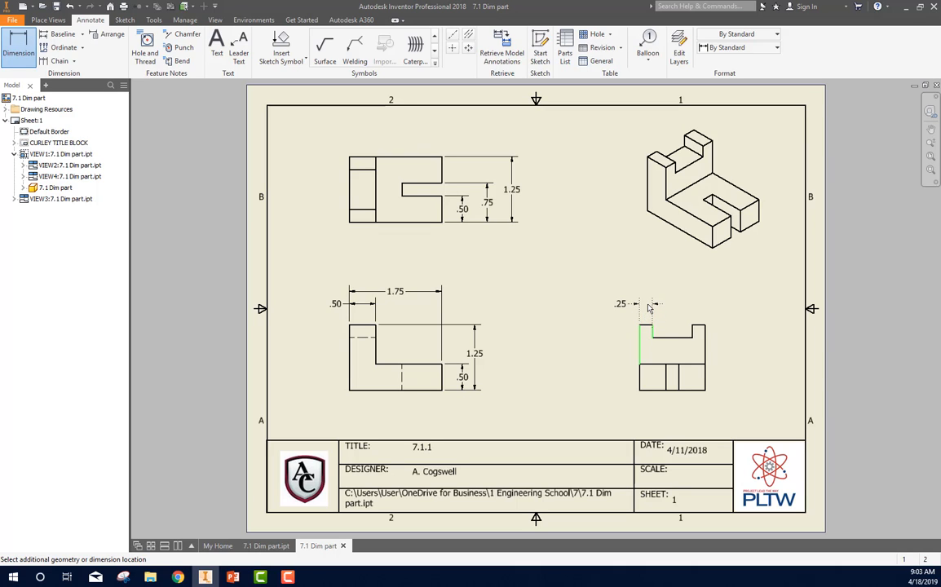
left_click(648, 307)
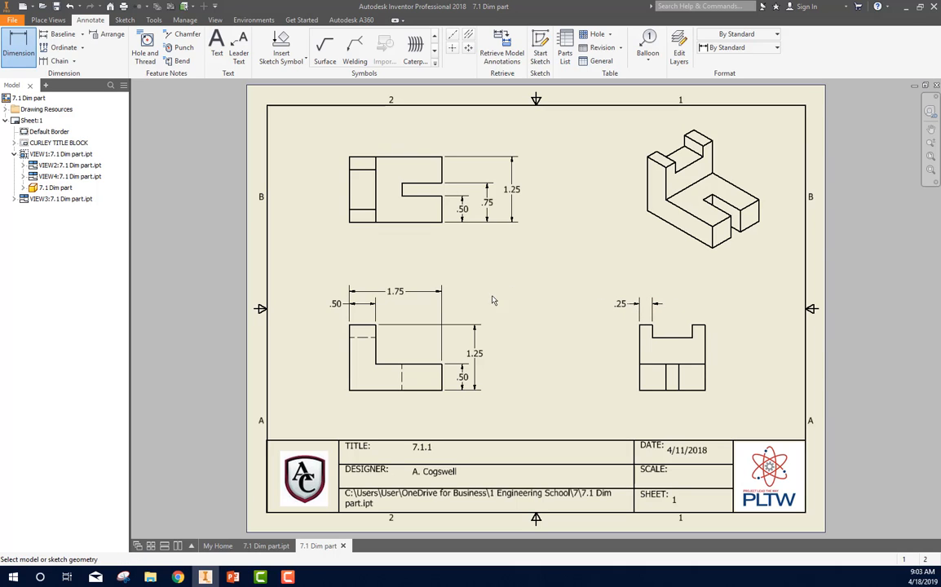
- Dimension from the side view's left edge to the far side of the notch, placing it above the prong width dimension
left_click(10, 36)
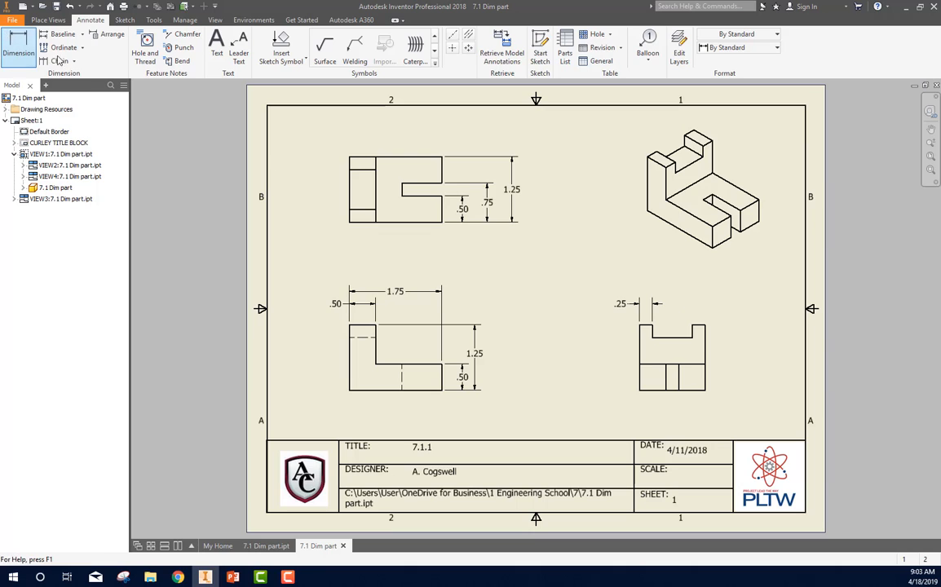
left_click(640, 352)
left_click(693, 331)
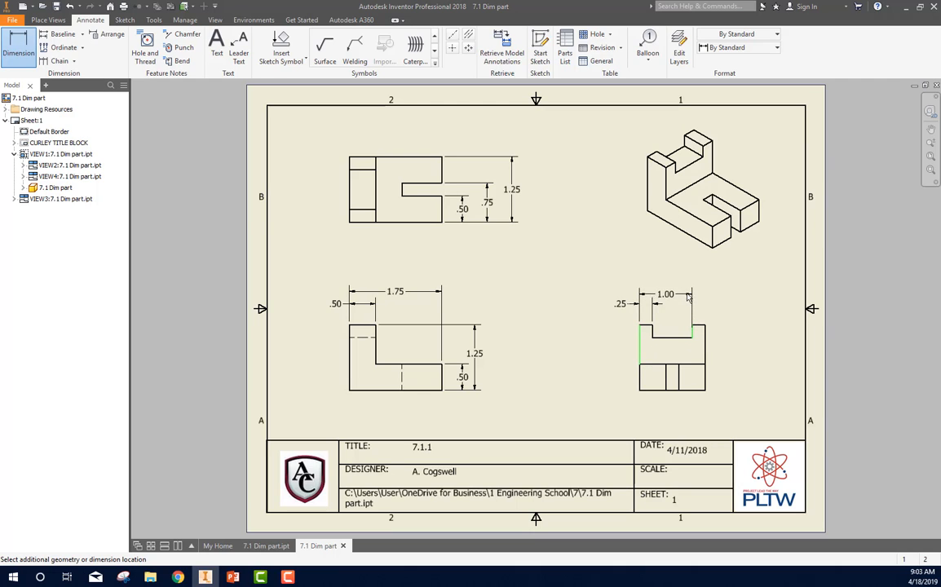
left_click(685, 285)
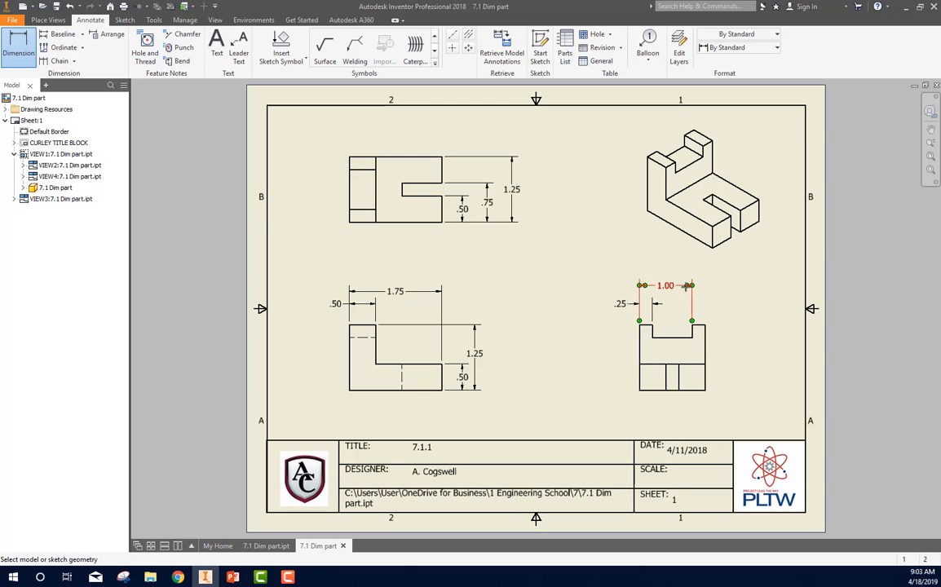
right_click(756, 301)
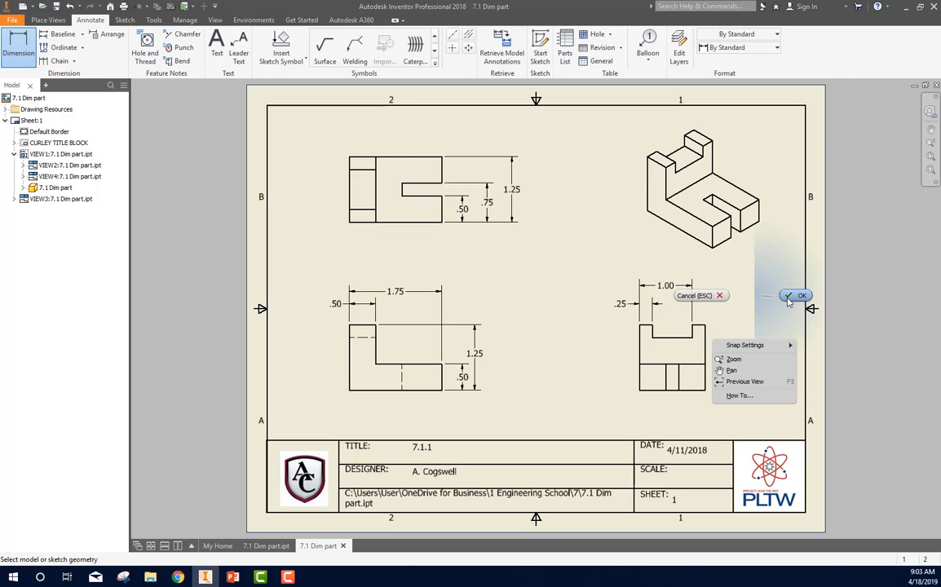
left_click(787, 304)
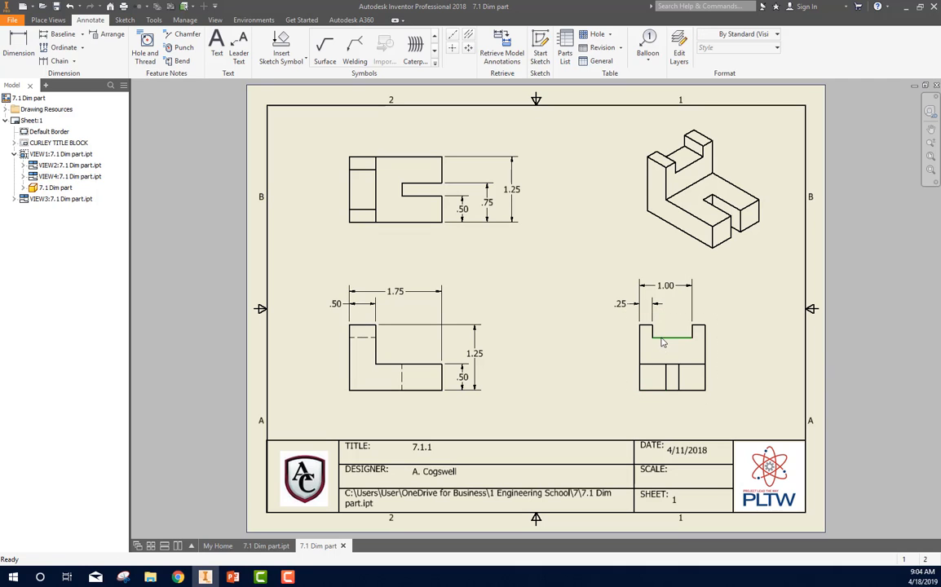
- Dimension the height from the side view's bottom edge to the notch floor, placing it to the left of the view
left_click(33, 62)
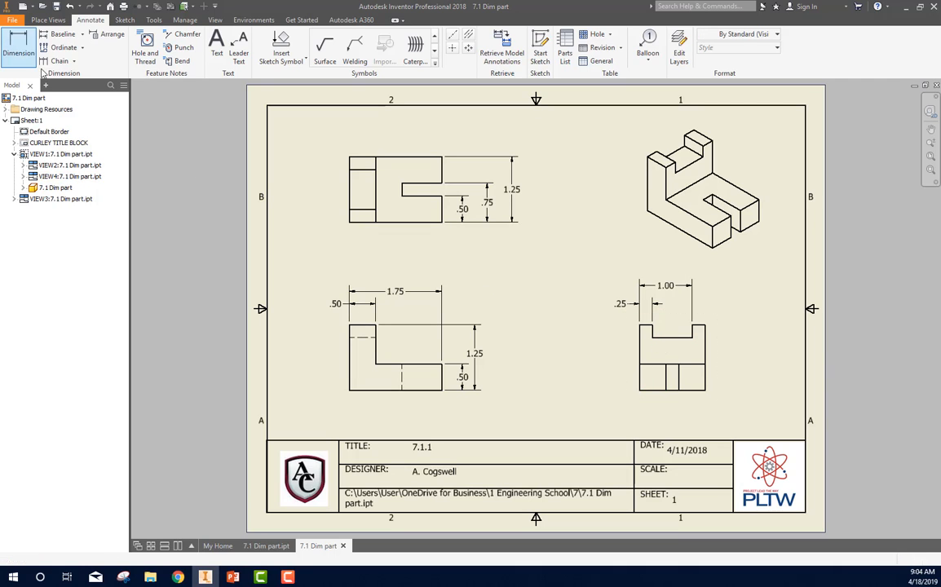
left_click(652, 390)
left_click(663, 337)
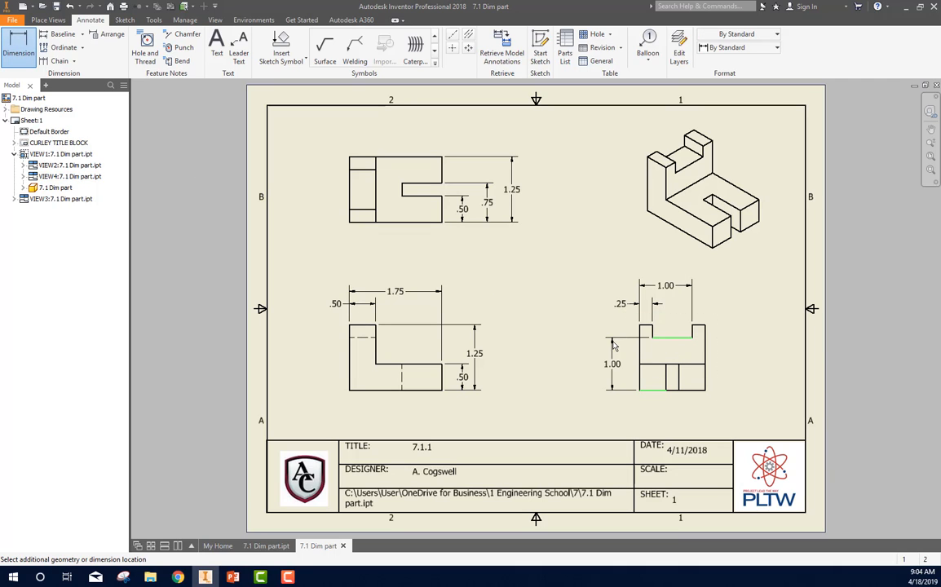
left_click(622, 344)
right_click(620, 342)
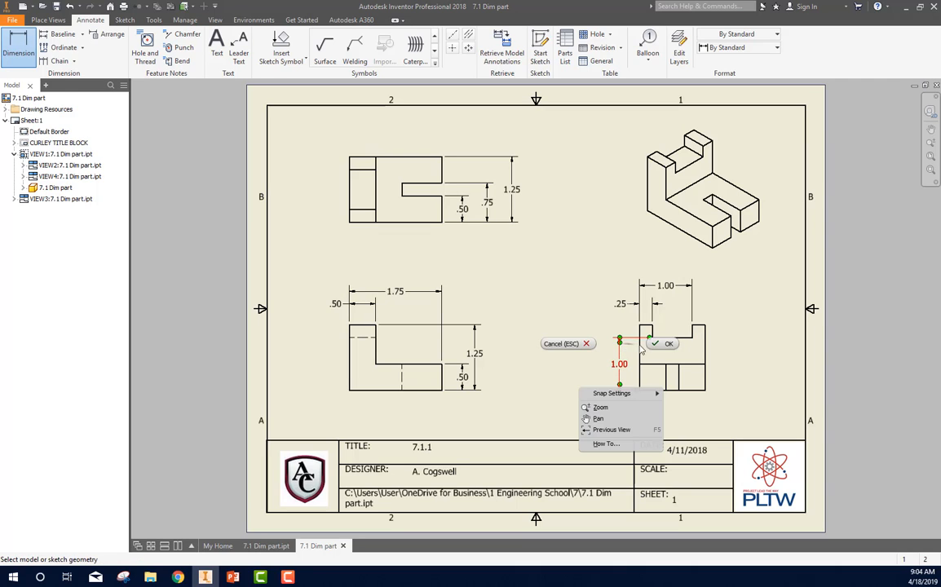
left_click(655, 344)
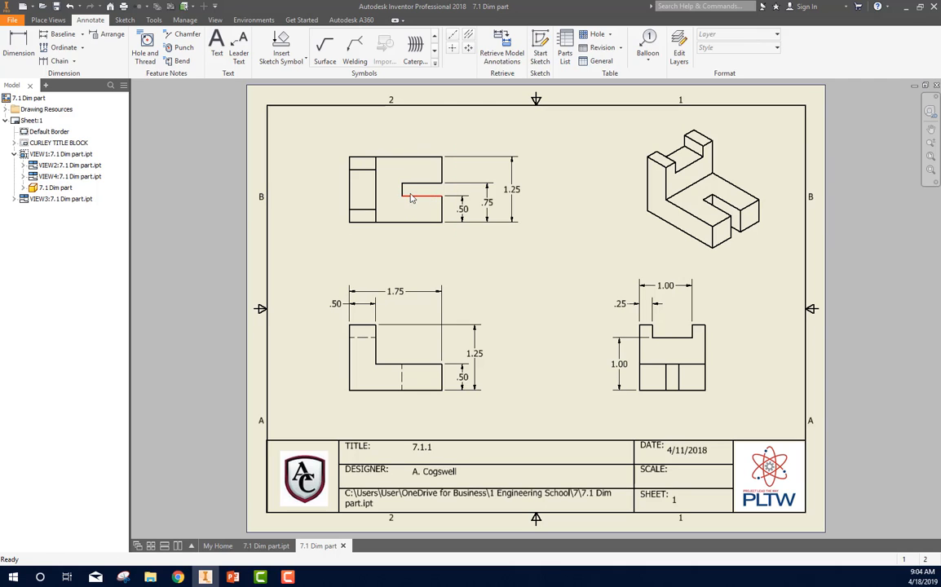
- Dimension from the top view's left edge to the closed end of the slot, placing the dimension below the view
left_click(350, 206)
left_click(32, 51)
left_click(351, 198)
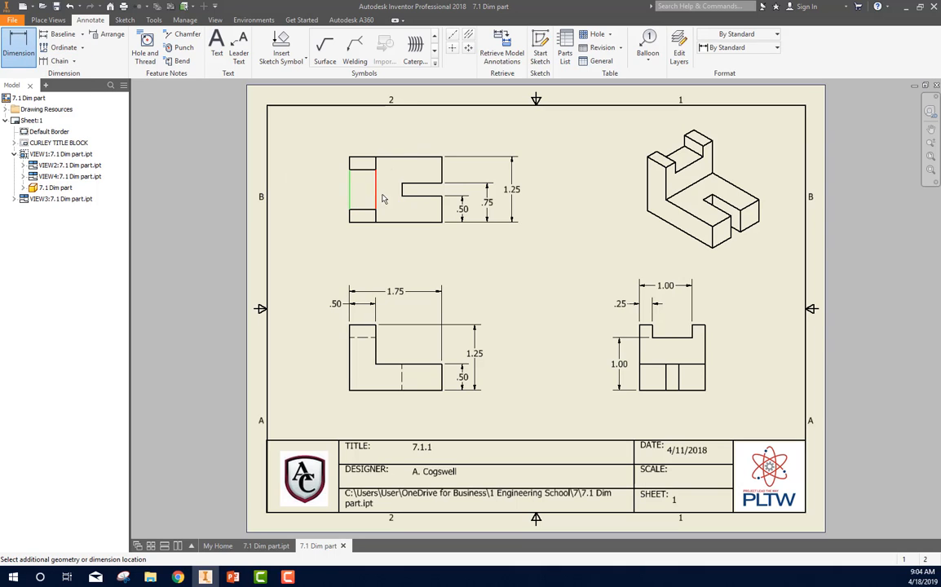
left_click(402, 192)
left_click(400, 241)
right_click(473, 259)
left_click(506, 261)
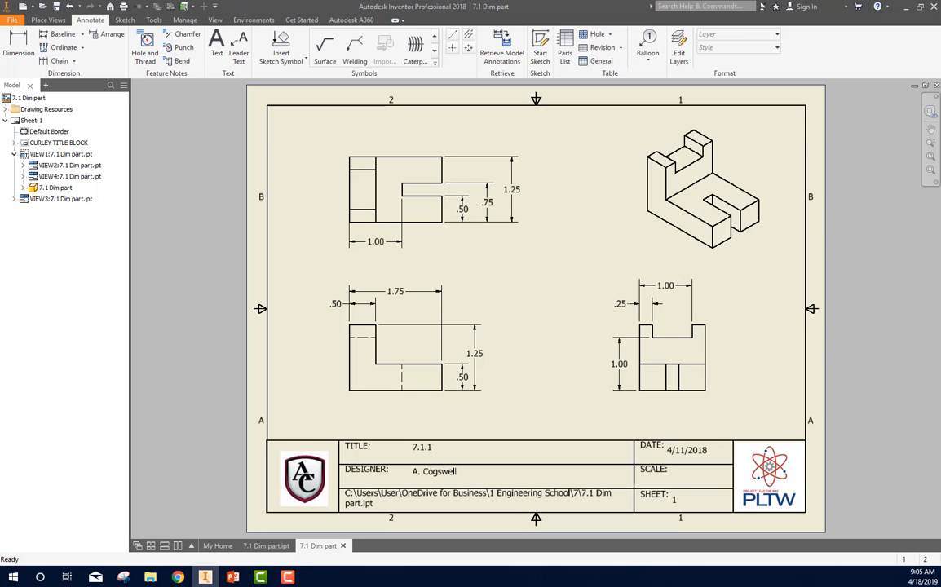
- Save the drawing in folder 7 as an Inventor drawing file named 7.1_ followed by the designer's surname
key("ctrl+s")
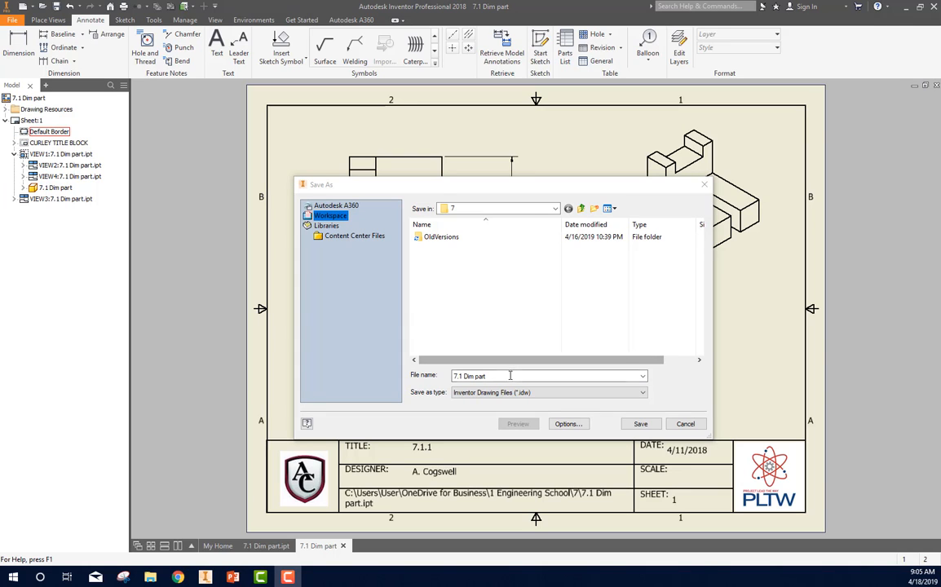
left_click(437, 374)
type("7.1")
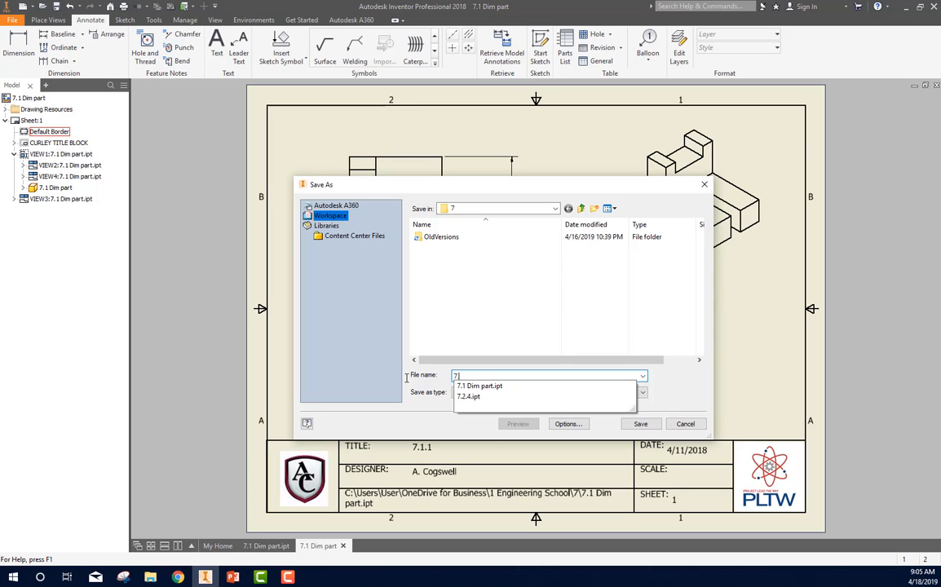
type("_Cogswell")
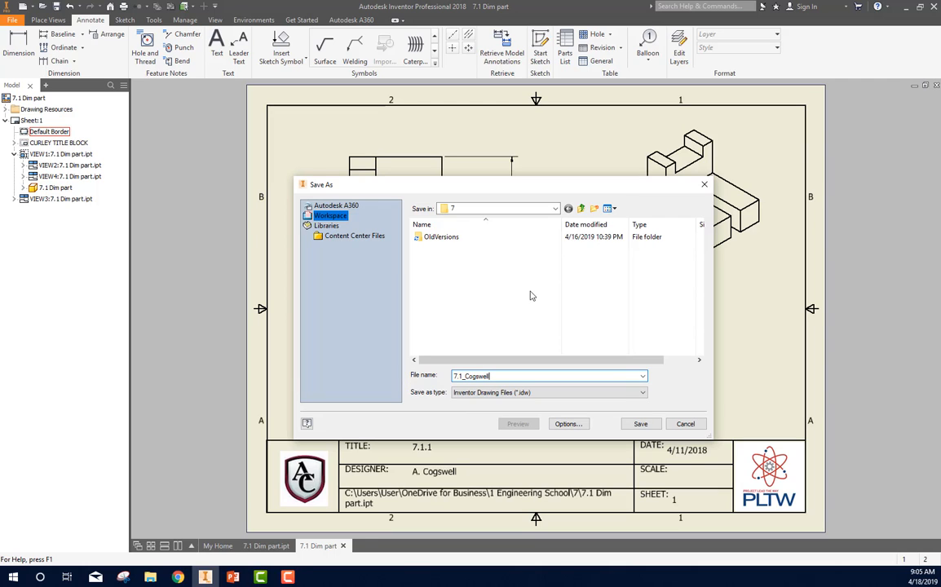
left_click(640, 423)
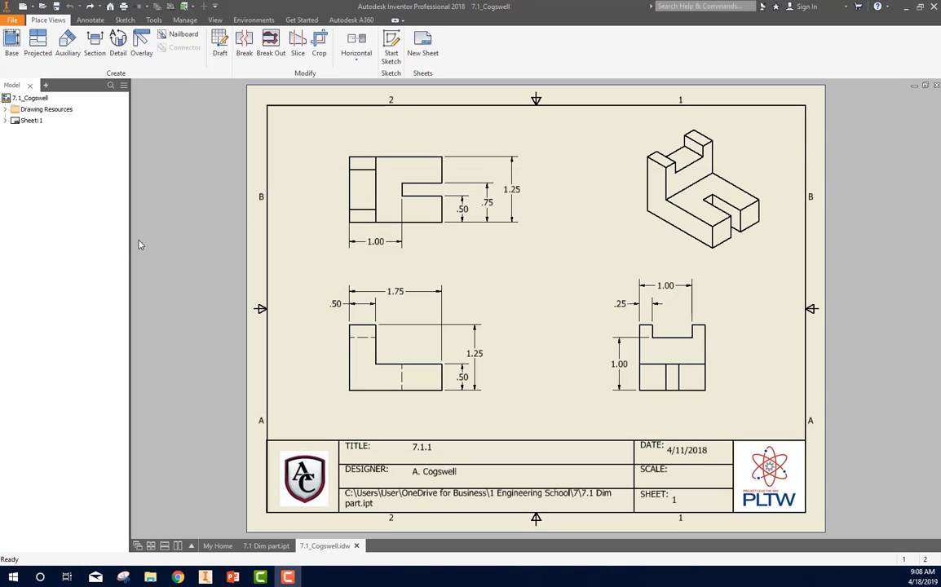
- Rename the drawing's sheet as 7.1.1
right_click(32, 122)
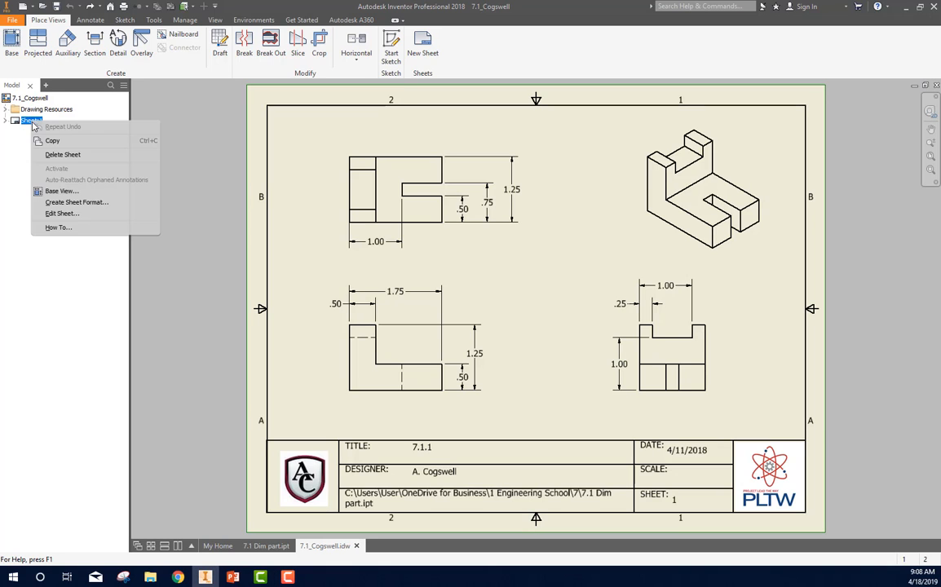
left_click(32, 122)
left_click(31, 121)
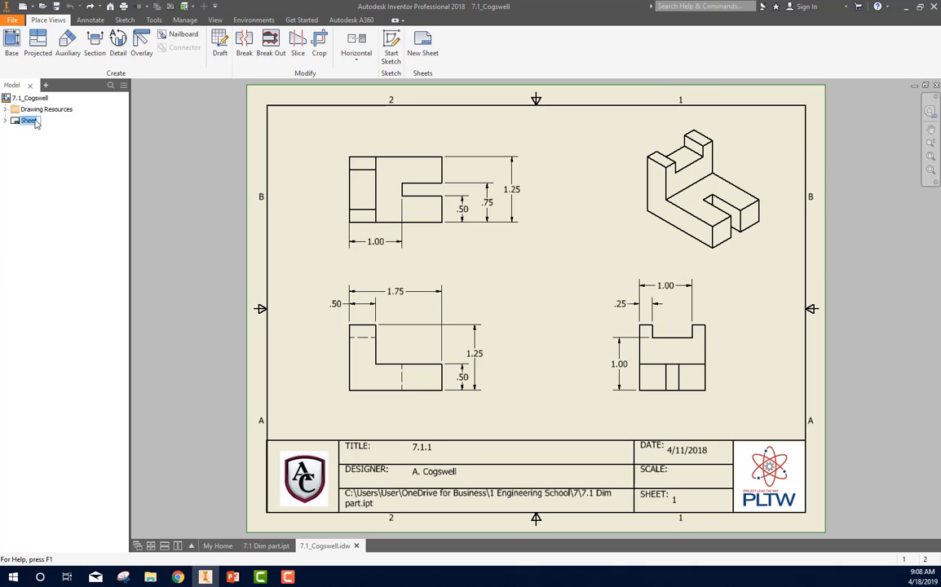
type("7")
left_click(27, 121)
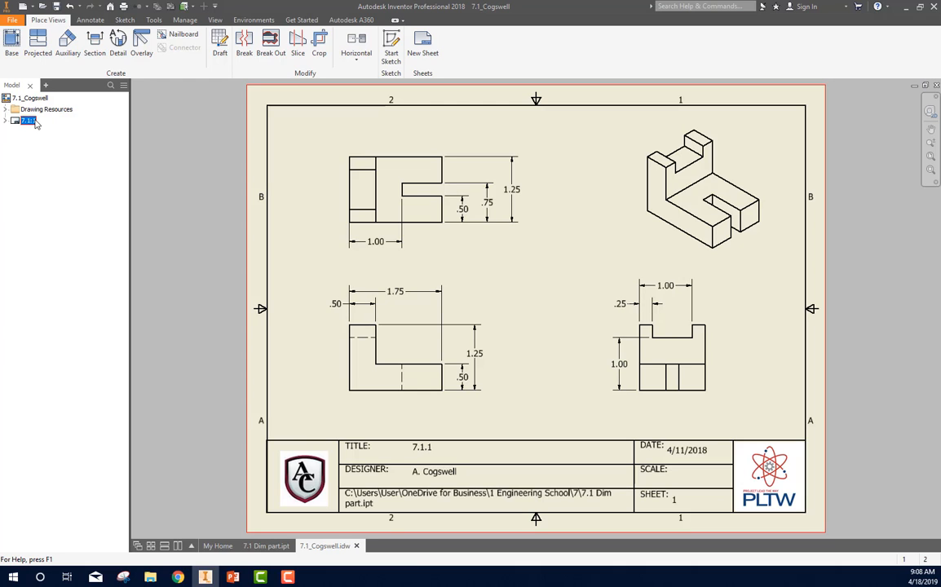
left_click(57, 144)
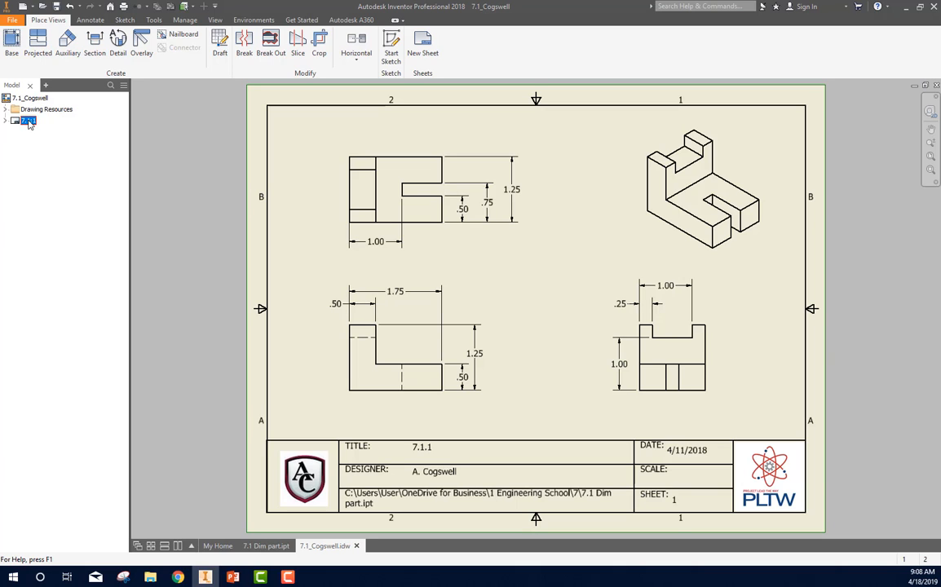
left_click(27, 122)
type("7.1.1")
key("Left")
type("7")
key("Return")
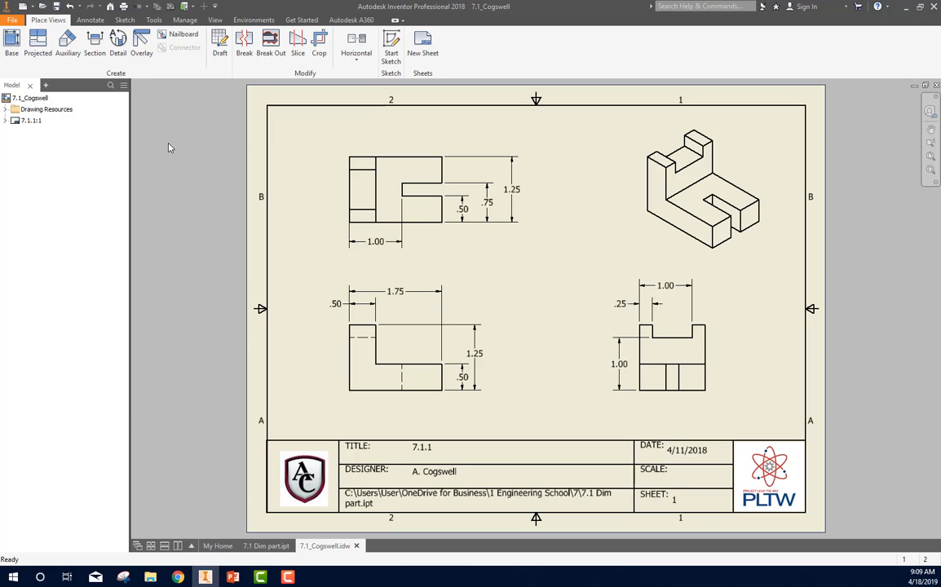
- Add a new sheet to the drawing with title 7.1.2, the designer's name and sheet number 2, leaving the view scale blank
left_click(32, 99)
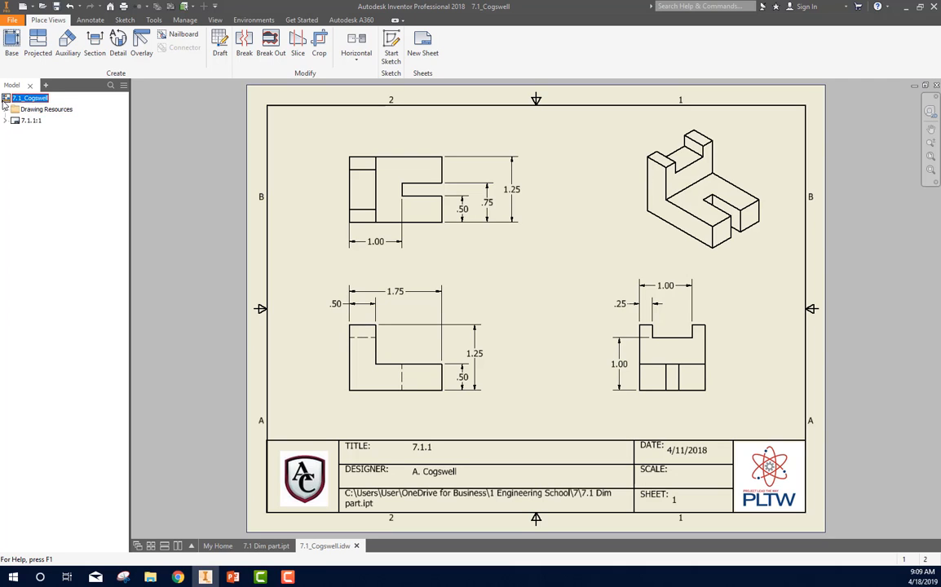
right_click(25, 99)
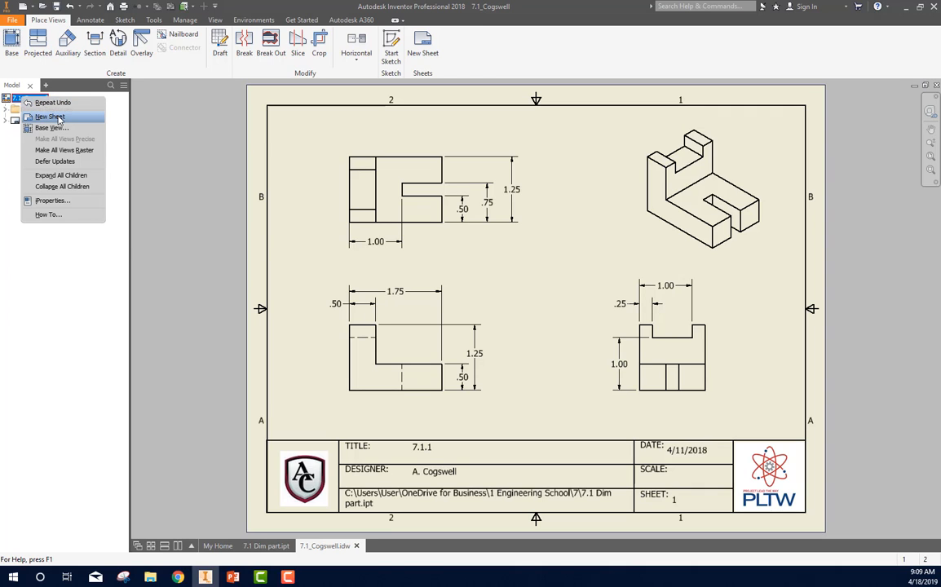
left_click(50, 117)
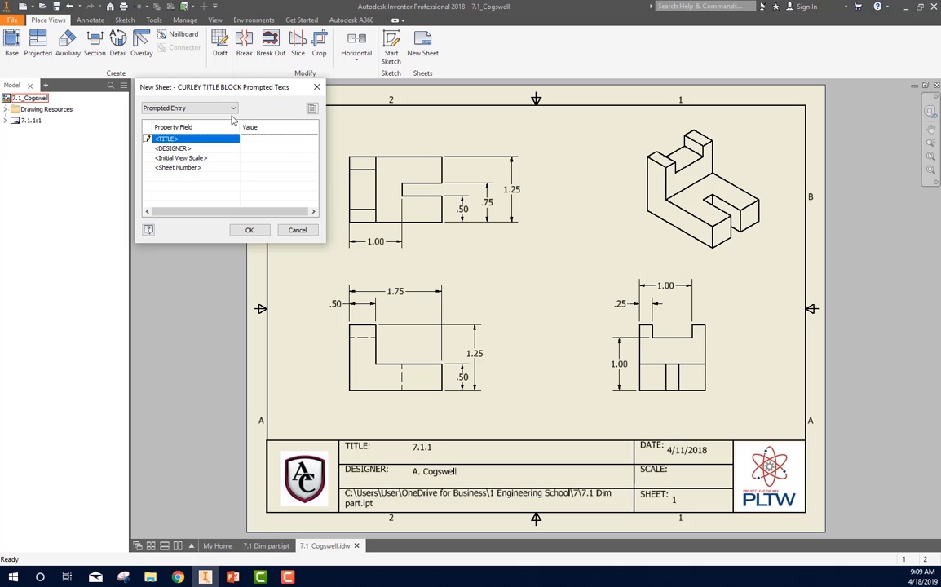
left_click(260, 139)
type("7.1.2")
left_click(252, 150)
type("A Cogswell")
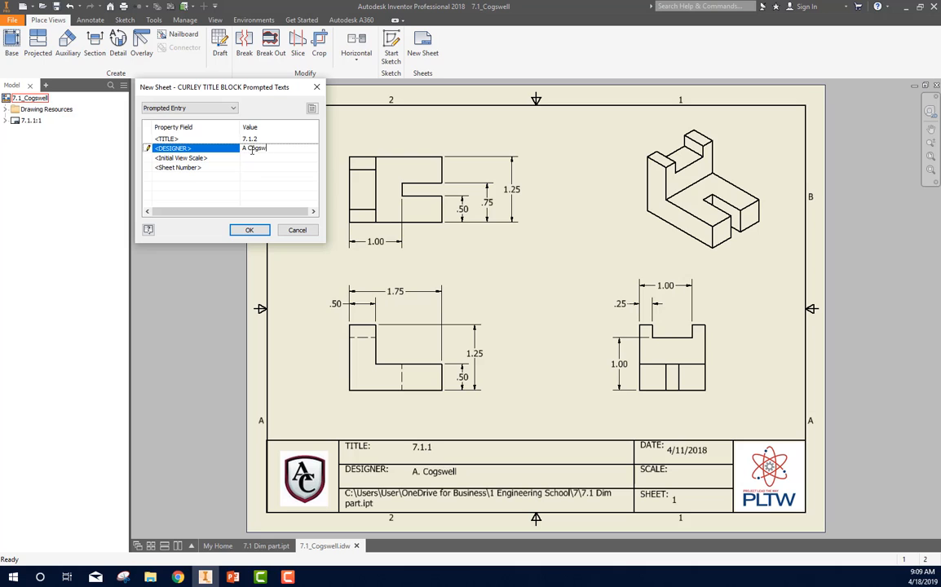
key("Tab")
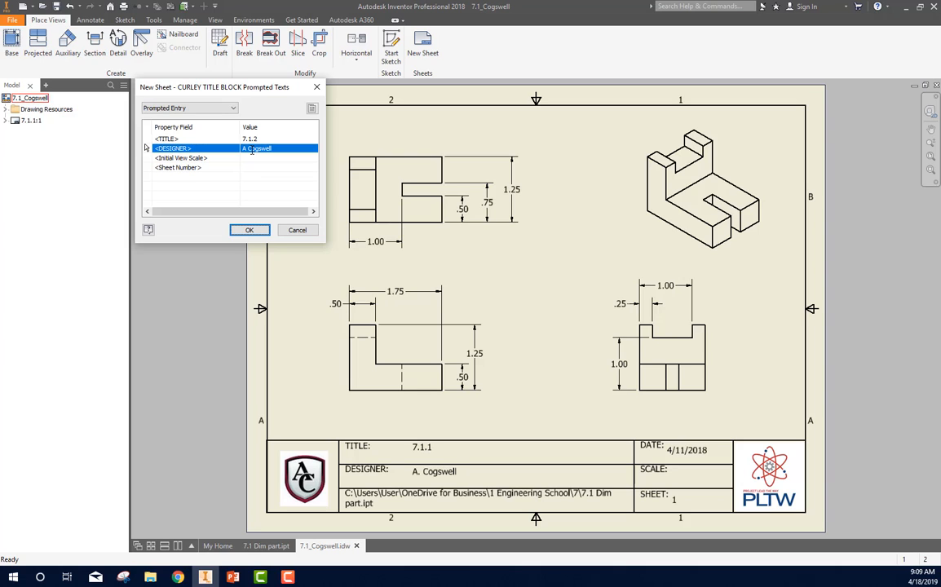
left_click(253, 166)
type("2")
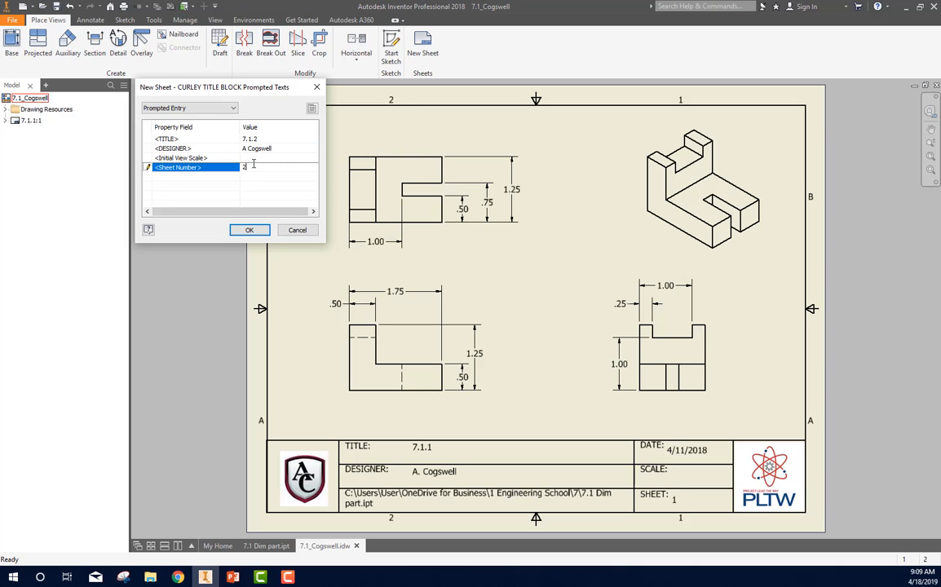
left_click(250, 231)
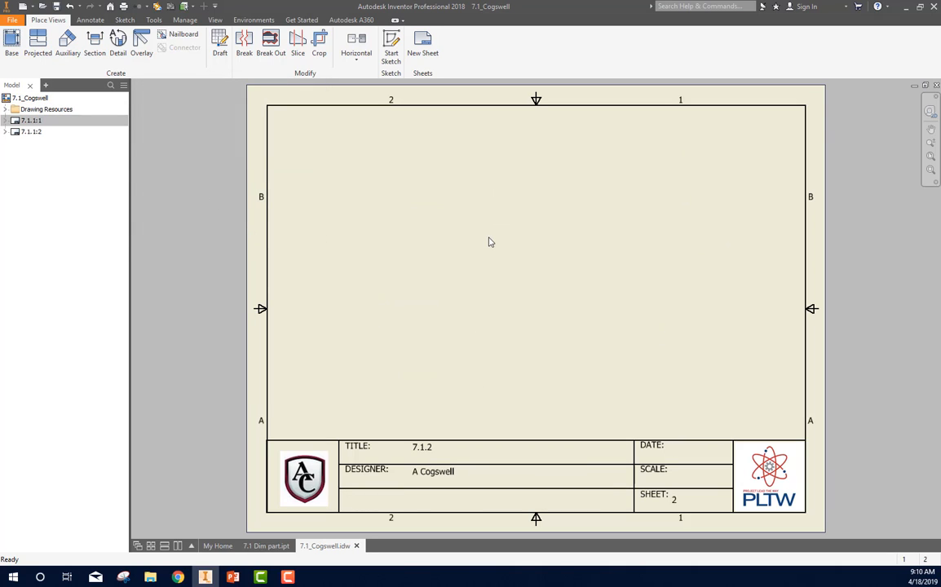
- Reactivate the first sheet, 7.1.1:1, and set the Initial View Scale in its title block's field text to 1:1
left_click(25, 133)
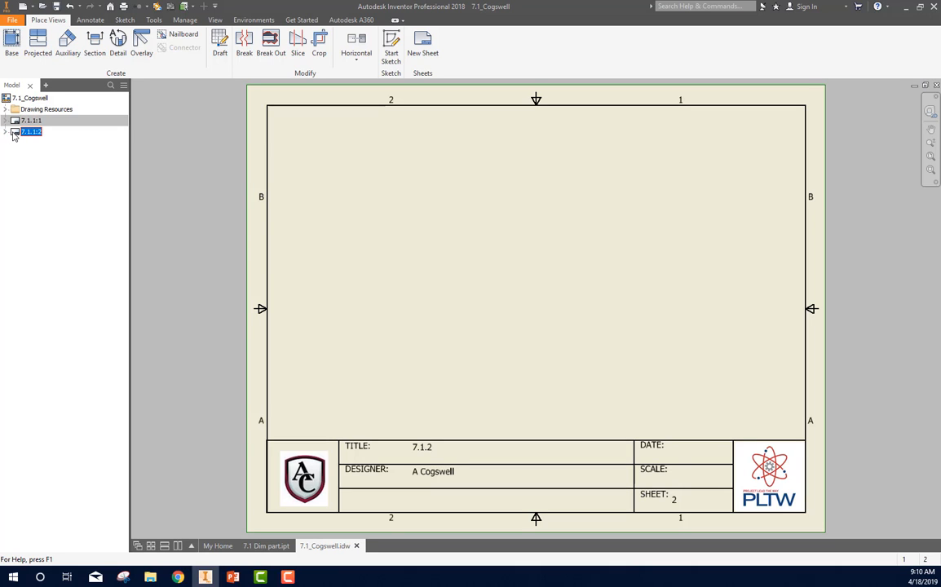
double_click(16, 121)
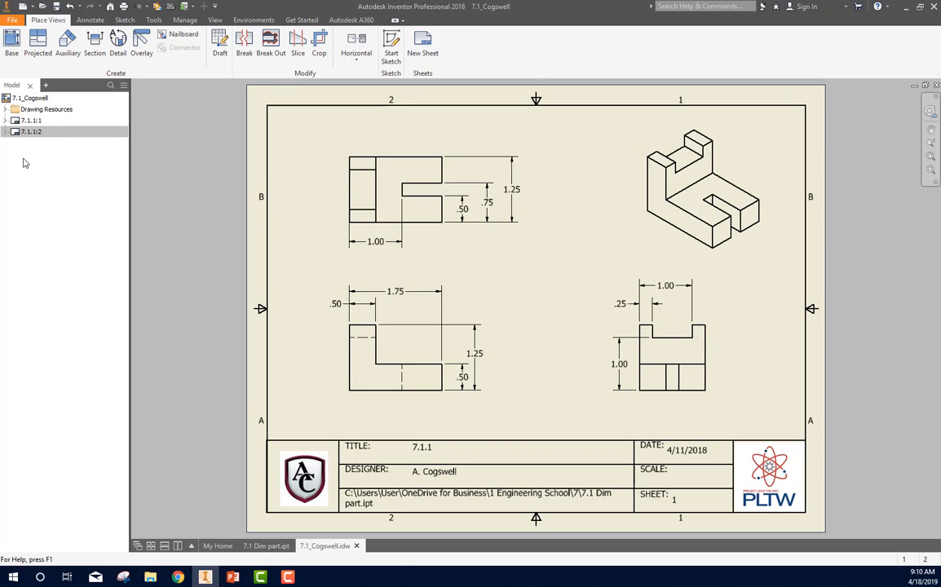
left_click(31, 120)
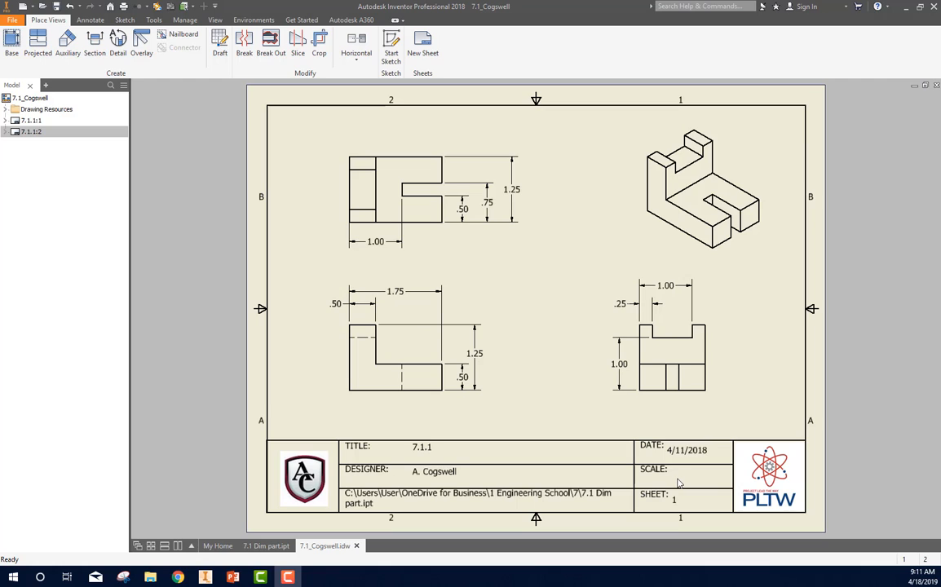
left_click(6, 121)
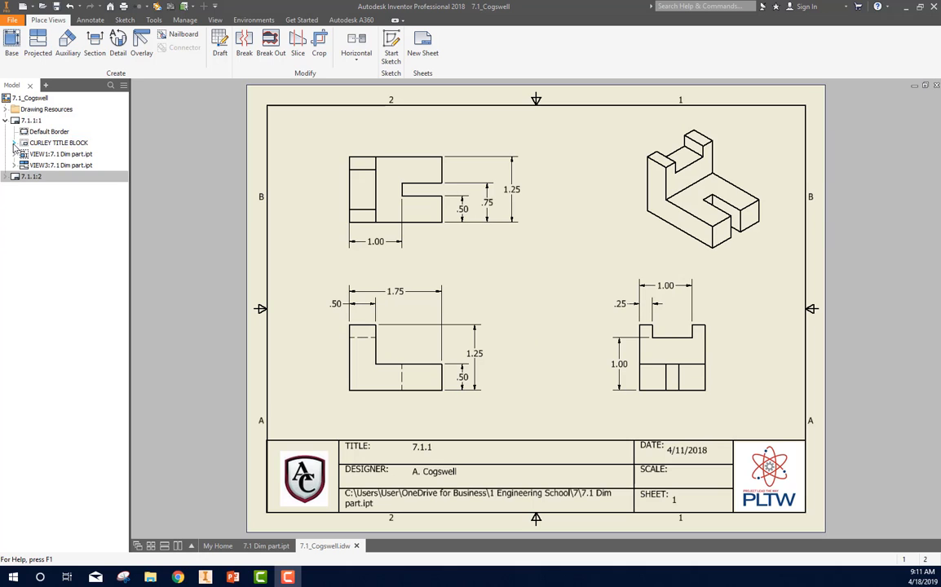
left_click(14, 143)
double_click(46, 155)
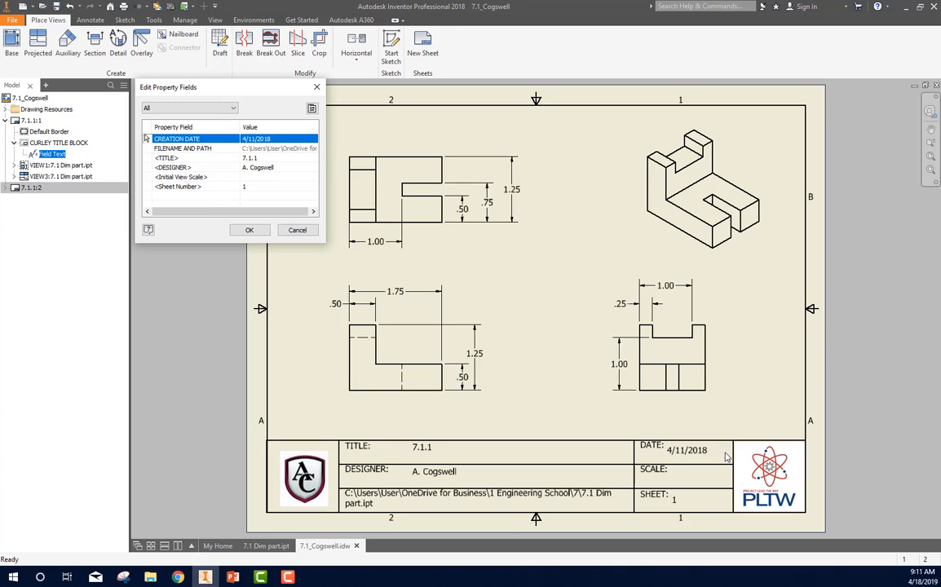
left_click(256, 178)
type("1")
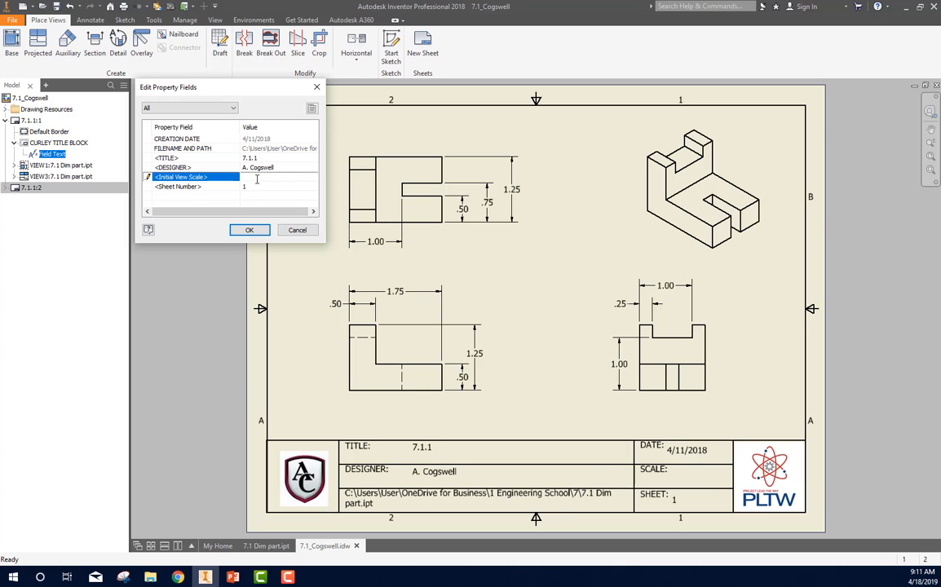
type(":1")
left_click(248, 231)
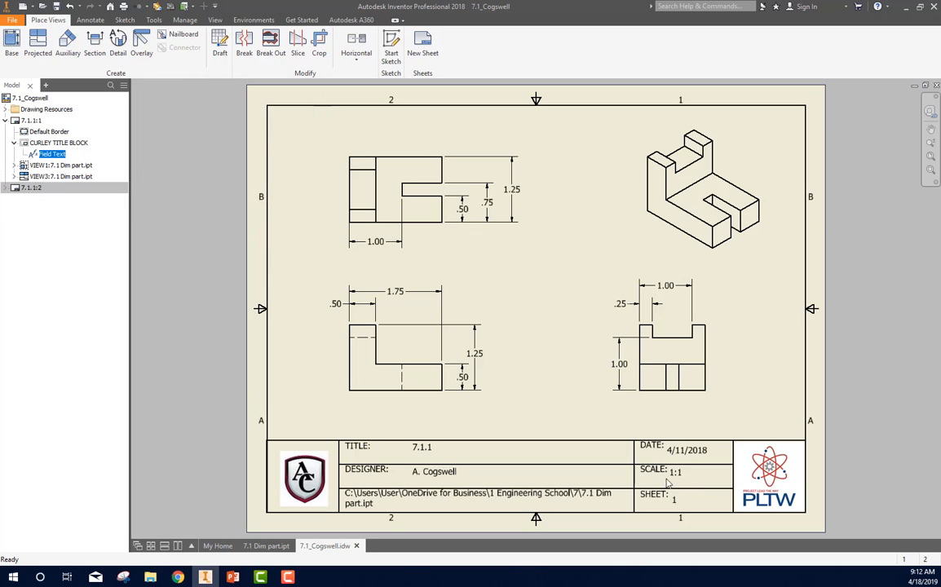
- Collapse the first sheet's entries in the model browser and activate the second sheet, 7.1.1:2
left_click(7, 120)
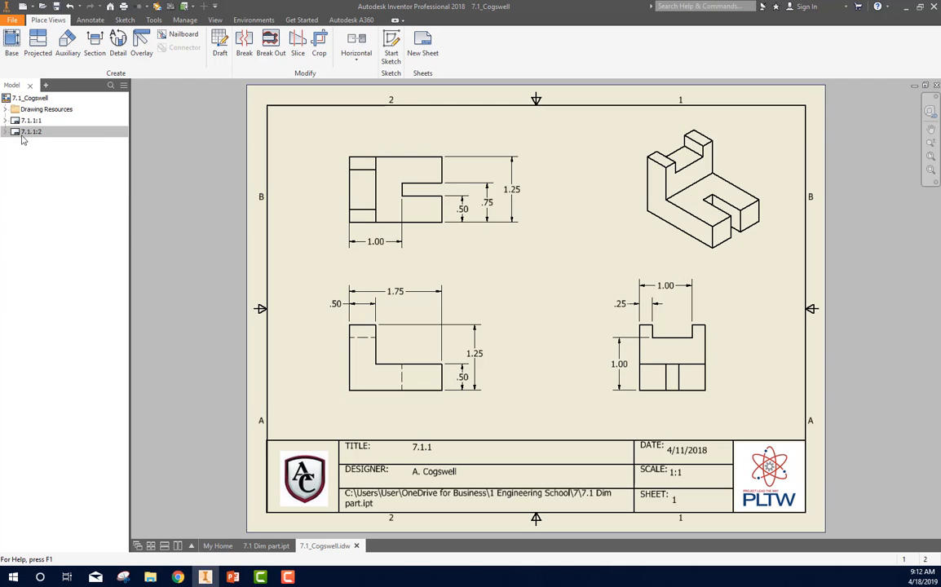
double_click(17, 135)
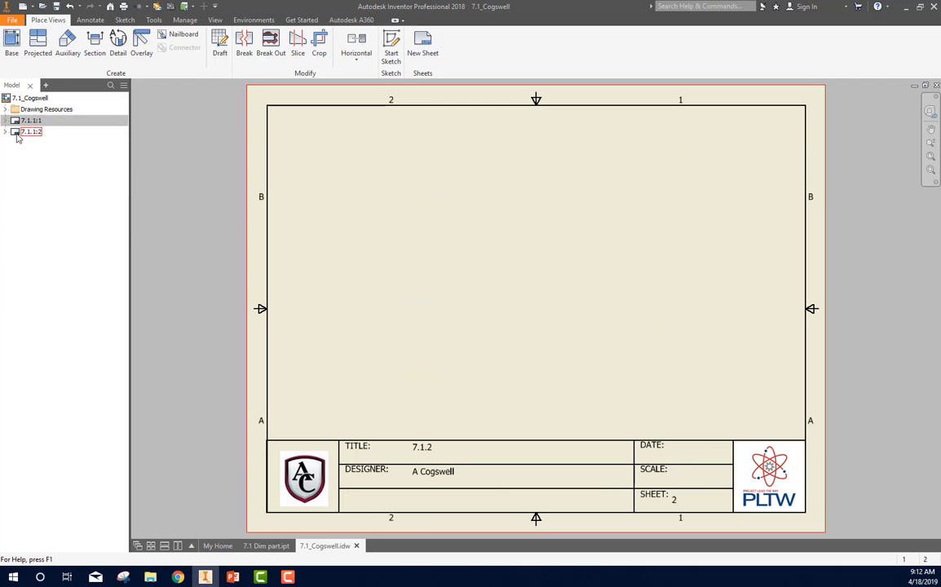